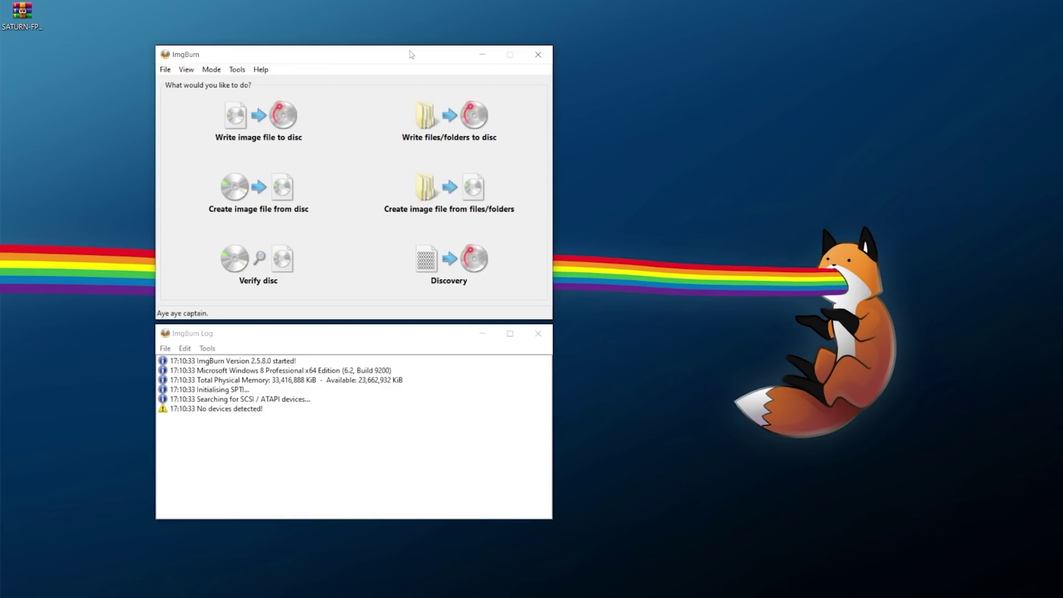
Step: Create an image file from the disc, saved as the BIN file Image in the desktop's Saturn folder
left_click(292, 213)
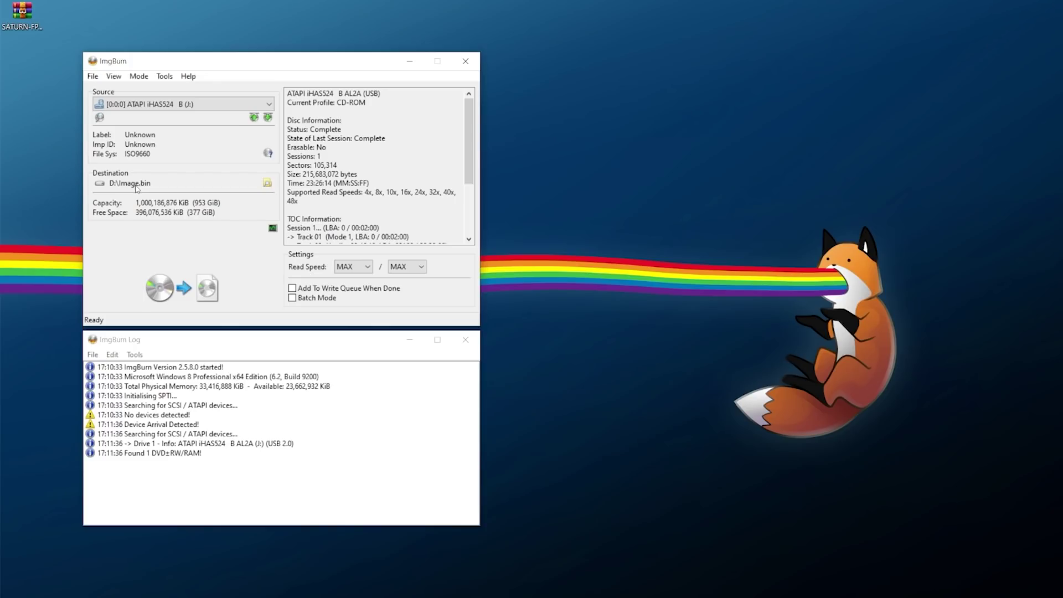
left_click(268, 183)
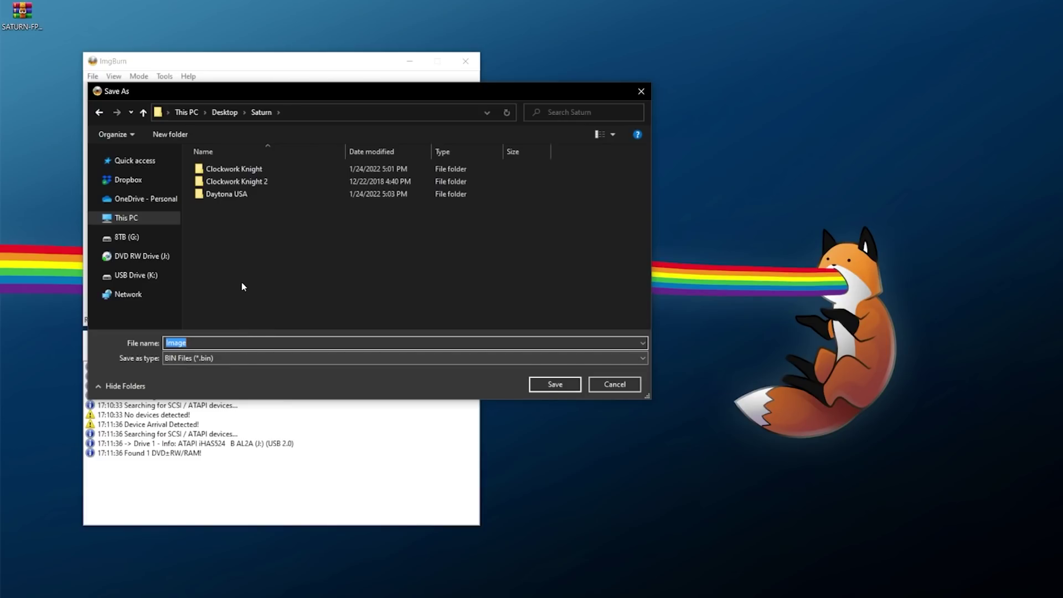
left_click(223, 359)
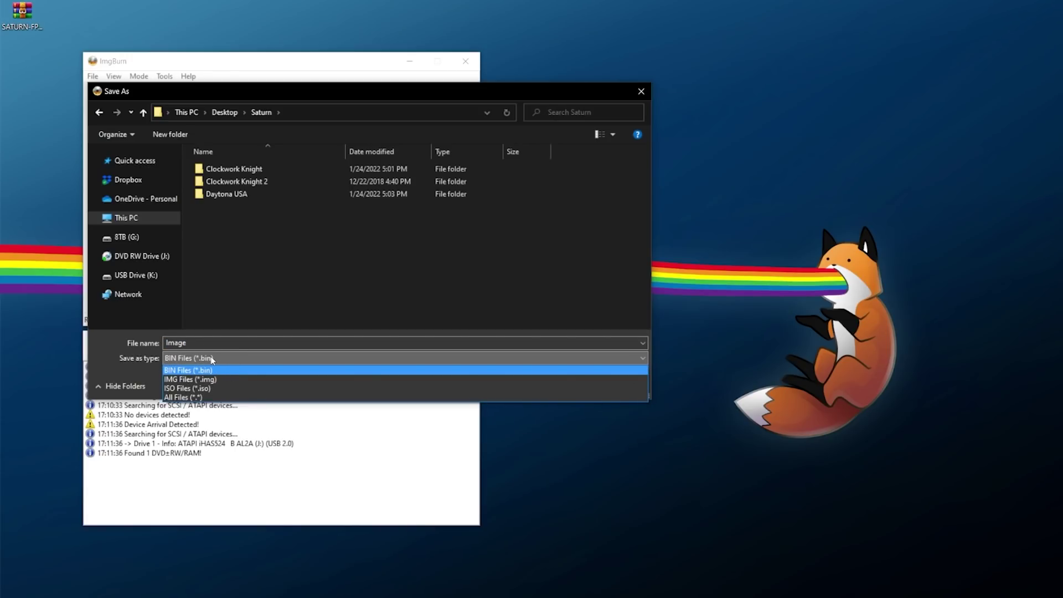
left_click(211, 358)
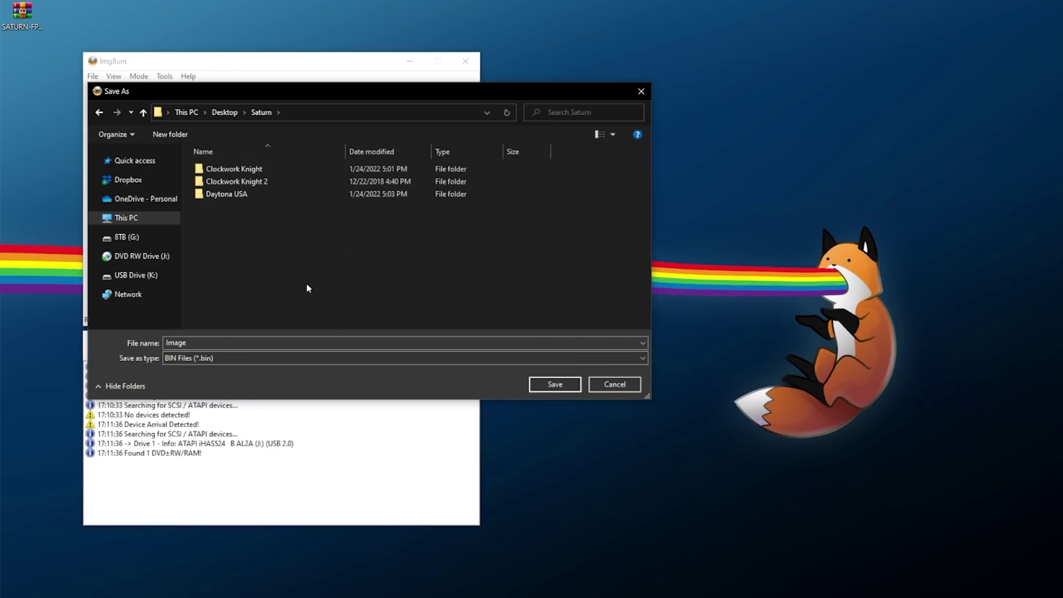
left_click(555, 384)
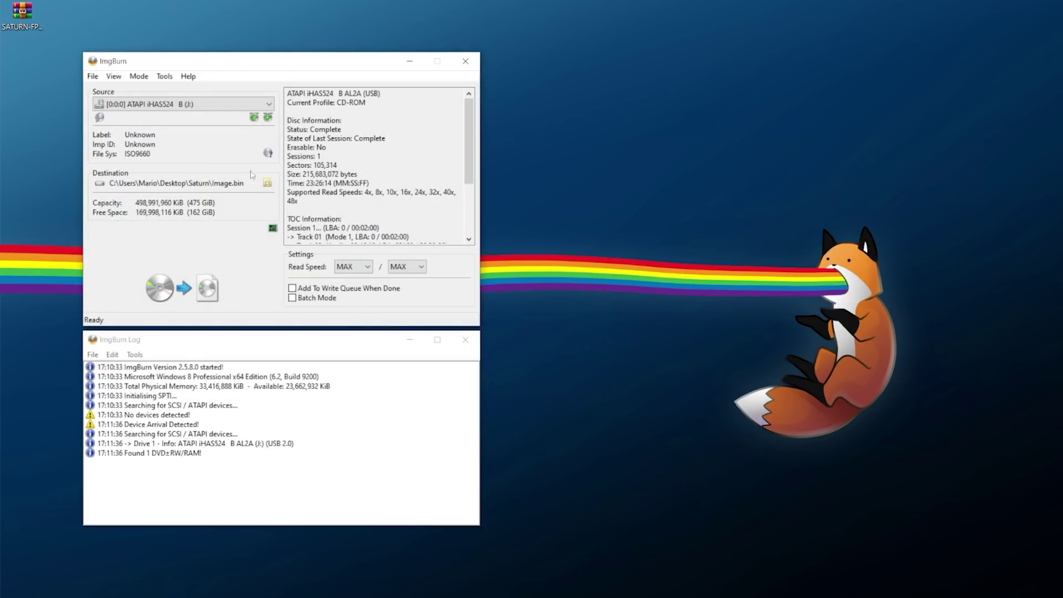
left_click(188, 295)
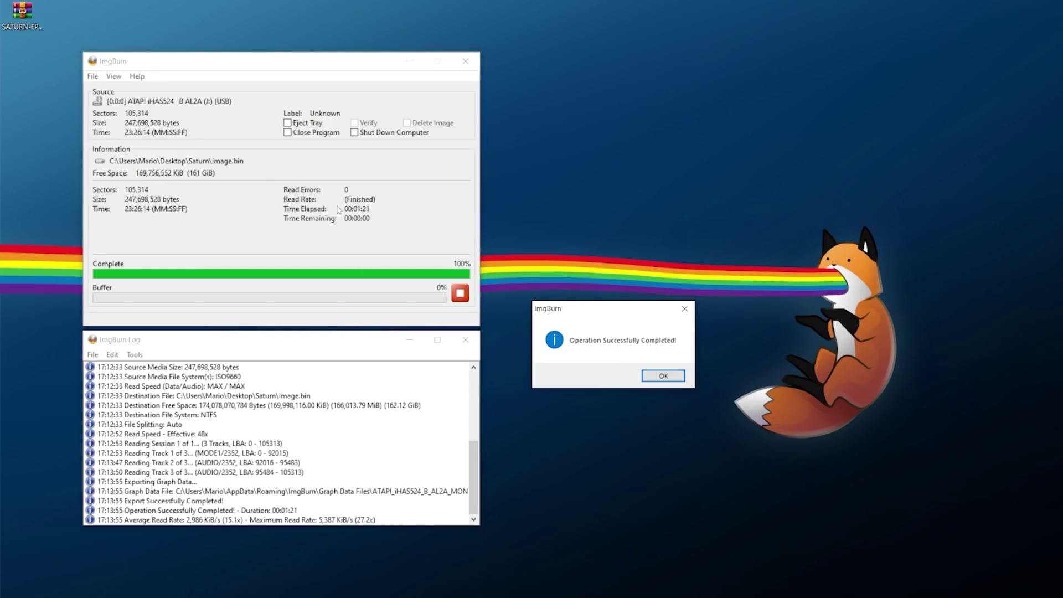
left_click(663, 376)
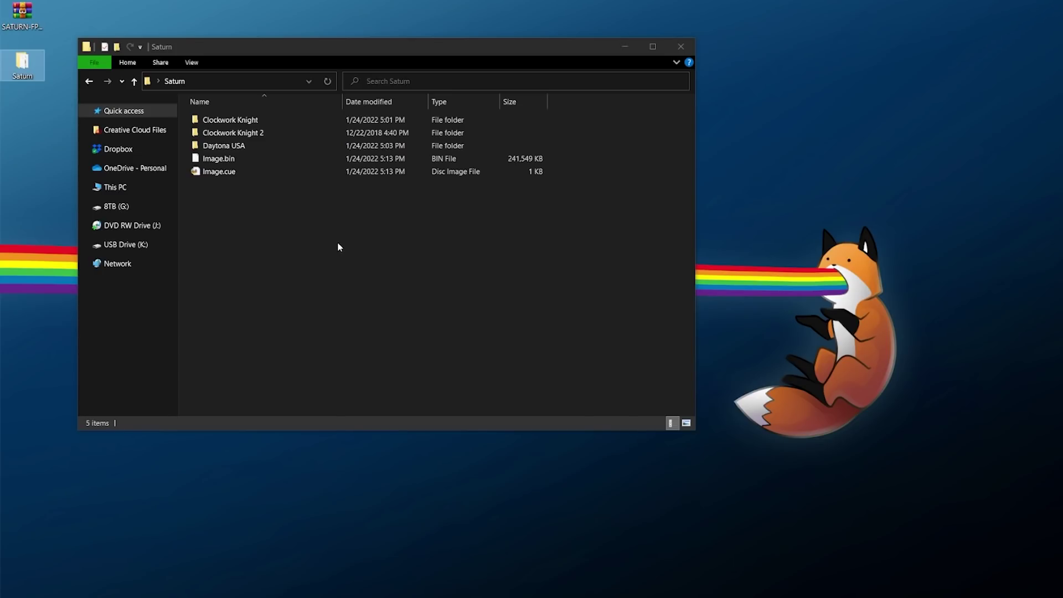
Step: Check Image.cue and Image.bin in the Saturn folder and look at the files inside the Clockwork Knight folder
left_click(233, 172)
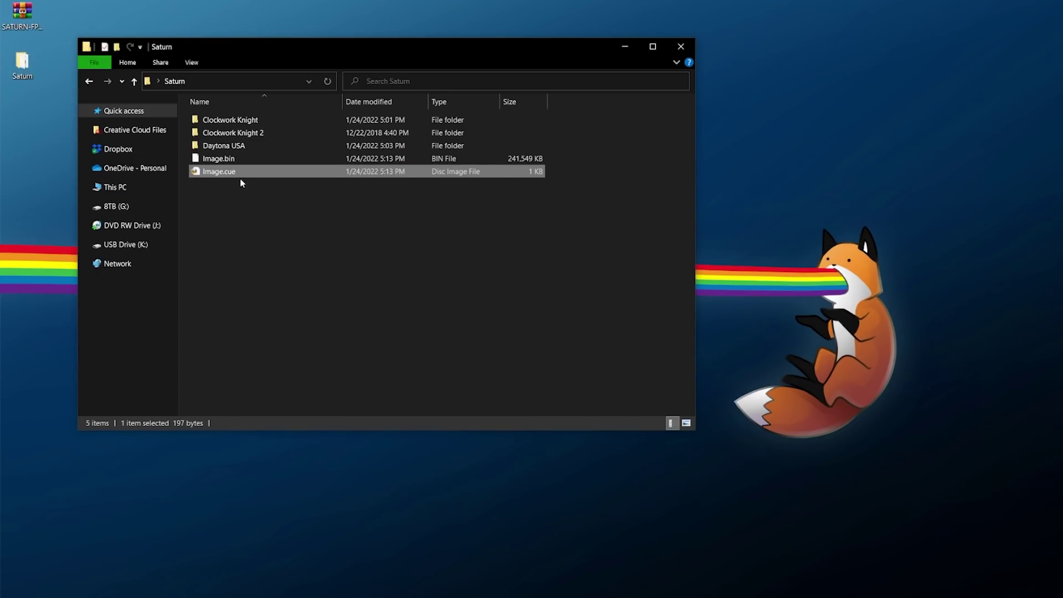
left_click(243, 160)
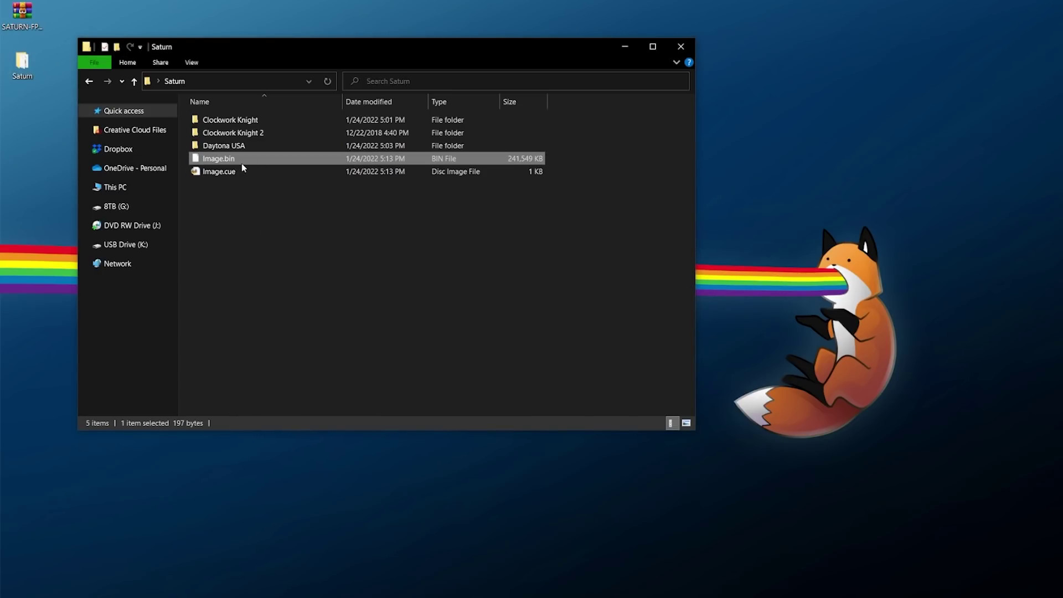
double_click(277, 122)
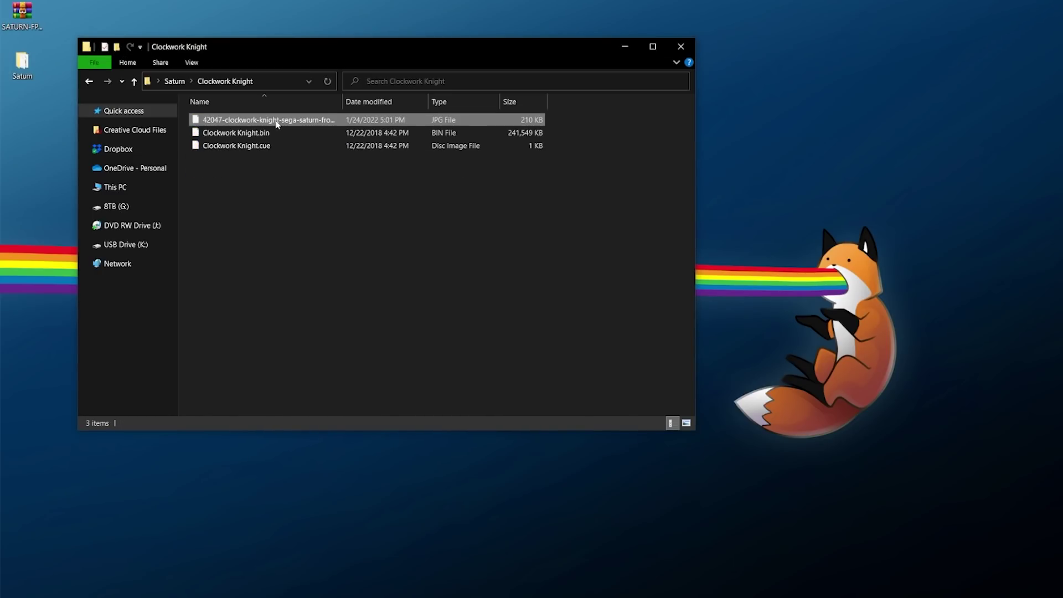
left_click(274, 119)
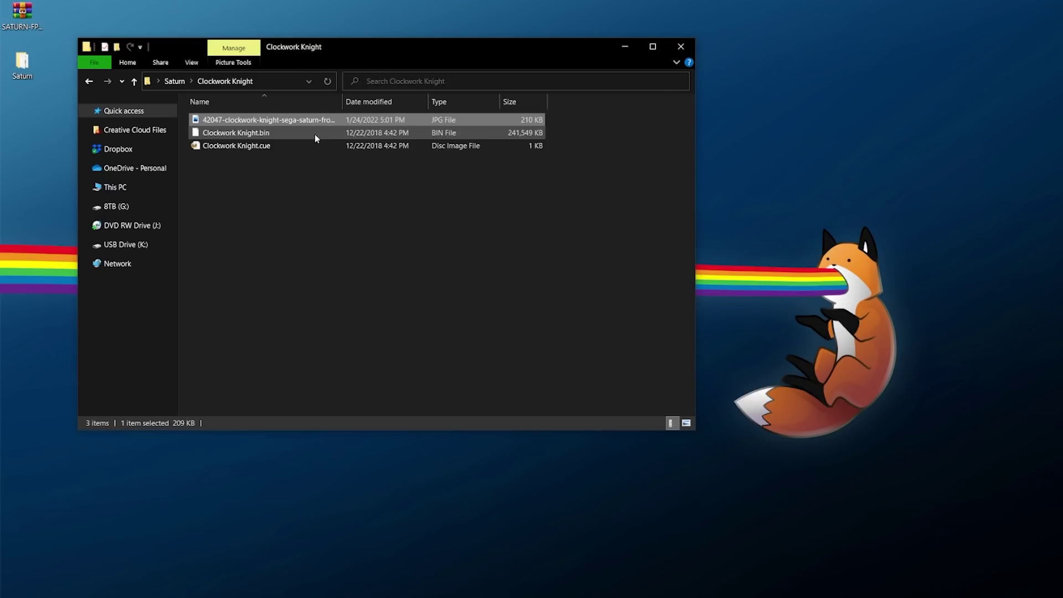
Step: Return to the Saturn folder and delete Image.bin and Image.cue
left_click(175, 81)
left_click_drag(271, 204, 241, 164)
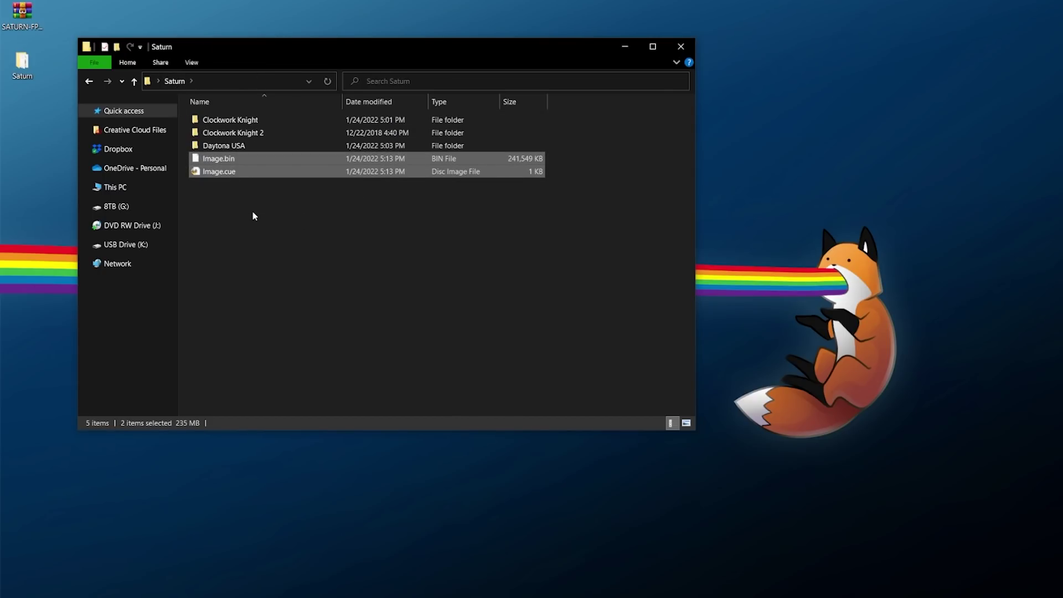
key("Delete")
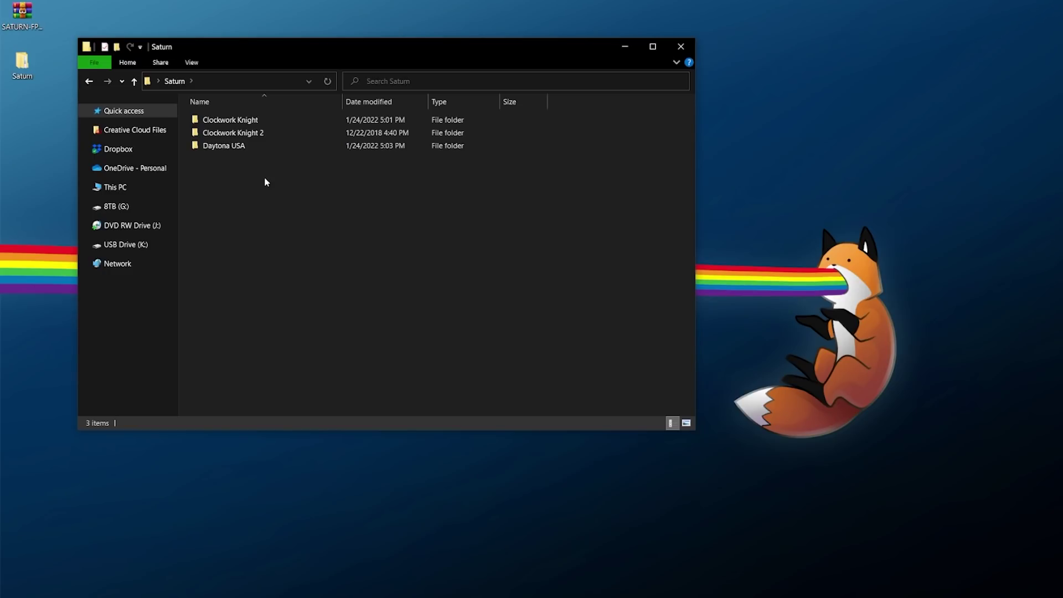
left_click(244, 119)
left_click(244, 133)
left_click(242, 146)
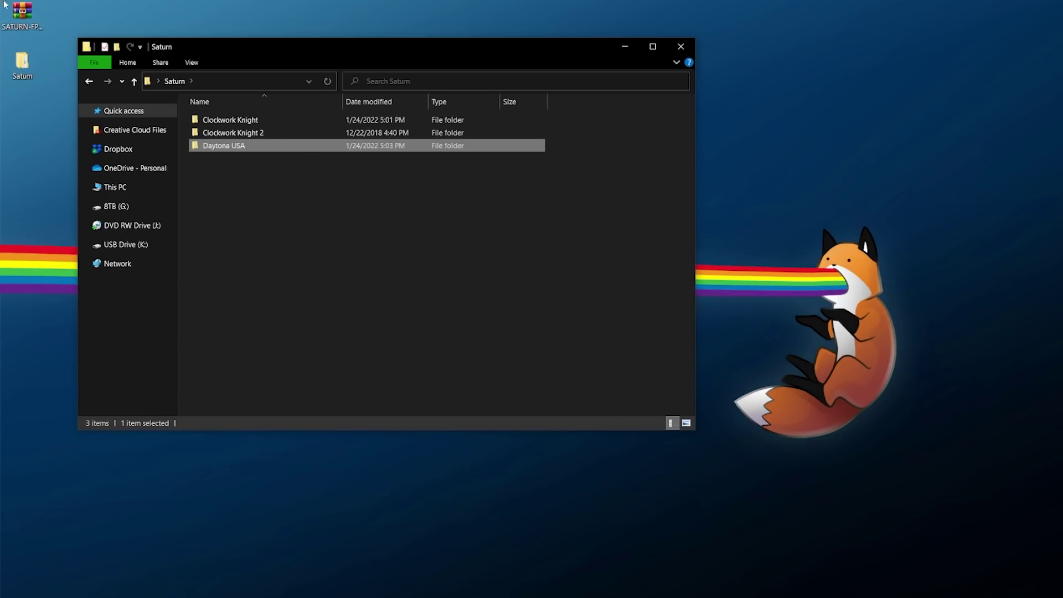
Step: Extract the SATURN-FPKG_v1.1 archive directly onto the desktop with 7-Zip
left_click(34, 36)
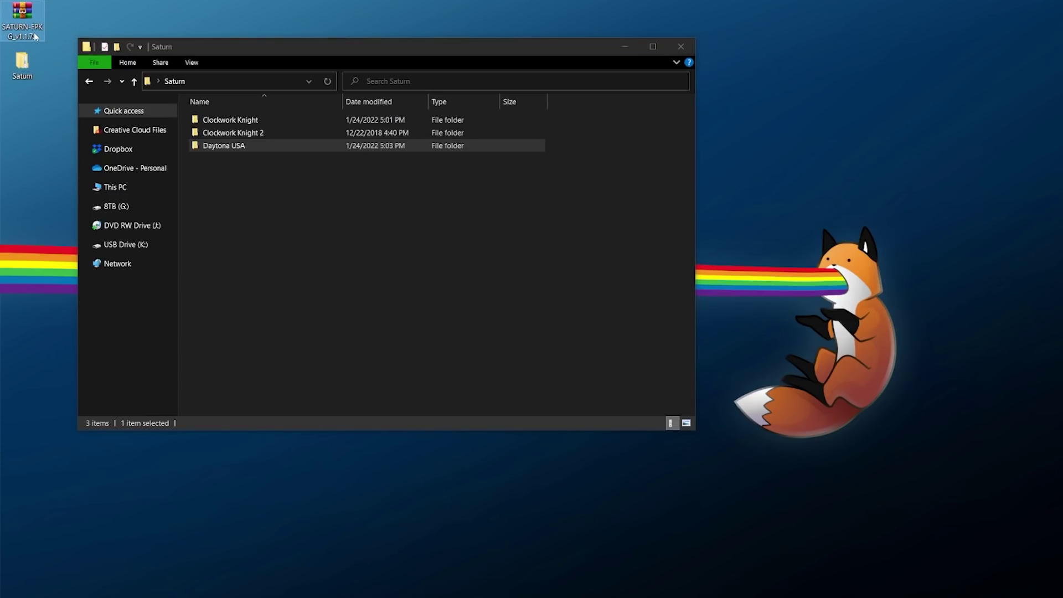
key("super+d")
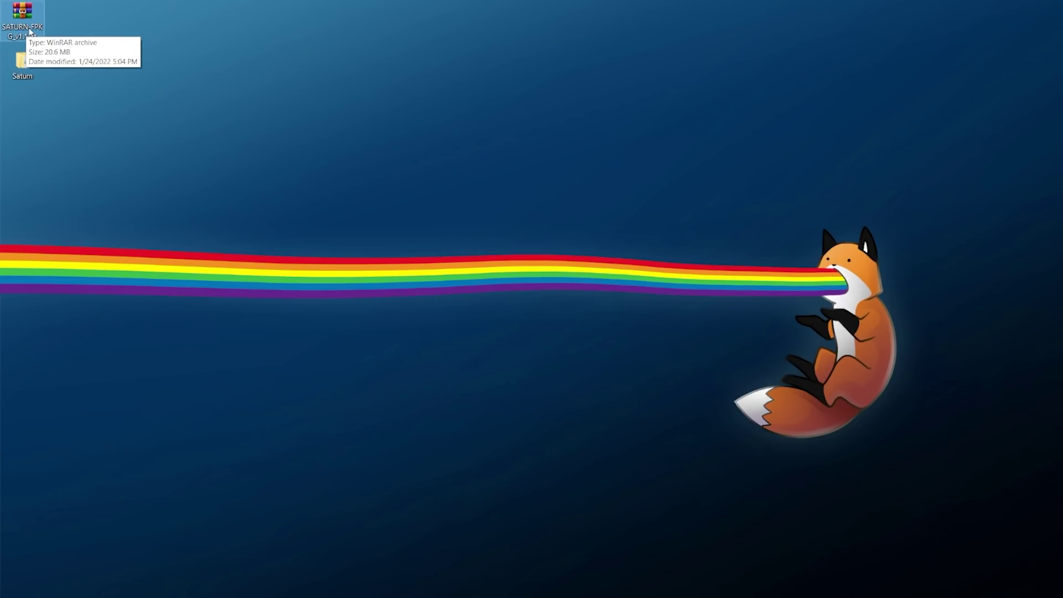
right_click(29, 25)
mouse_move(104, 98)
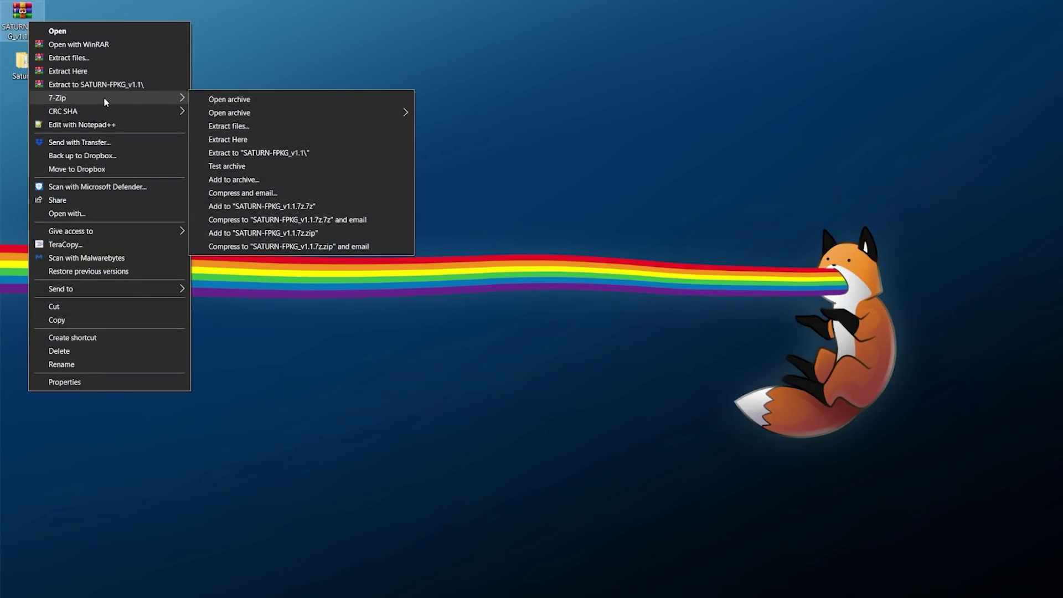
left_click(249, 144)
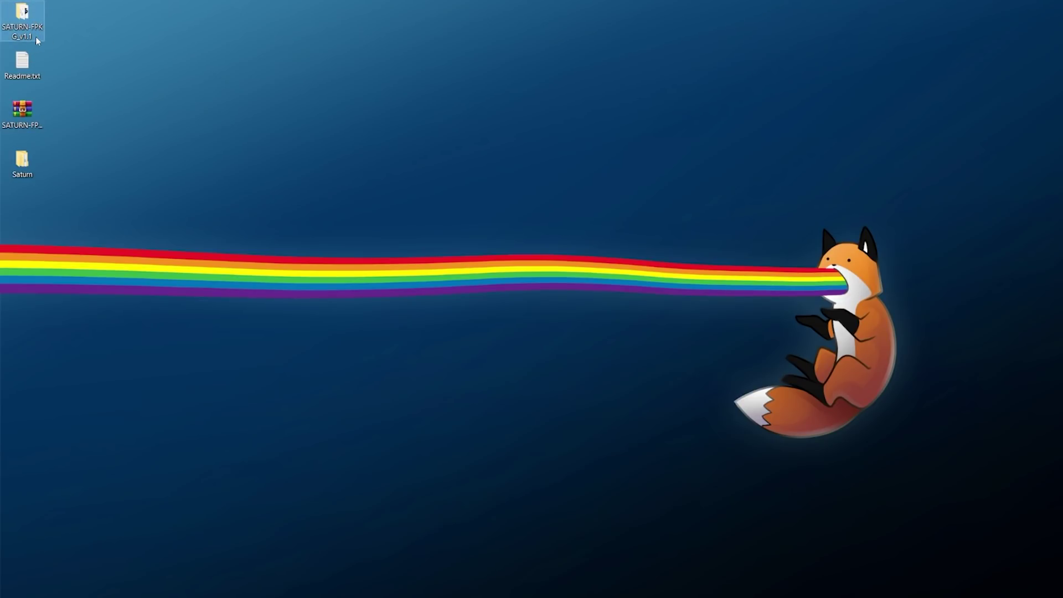
Step: Open Readme.txt and read its known issues on savestates and custom borders and its note on hiding the options box
left_click(22, 66)
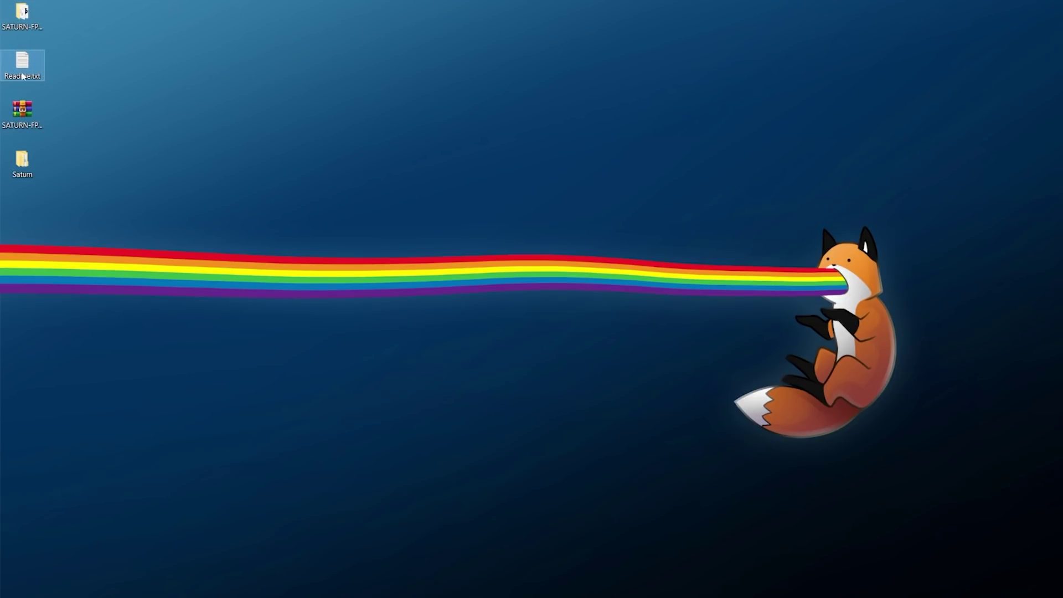
double_click(33, 77)
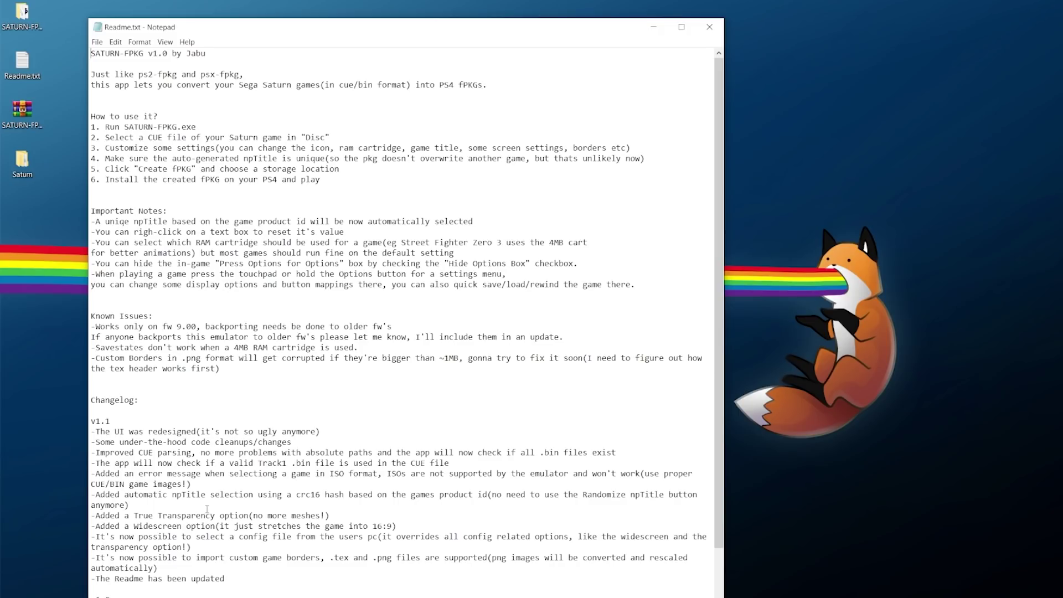
scroll(207, 508, "down", 3)
scroll(208, 499, "up", 3)
left_click_drag(91, 347, 359, 347)
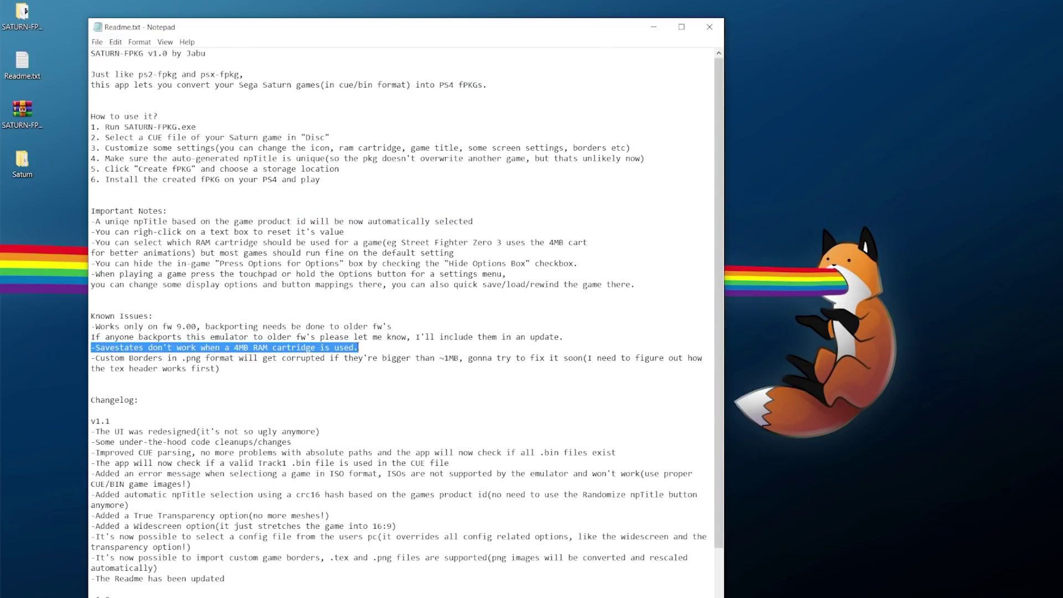
left_click(254, 347)
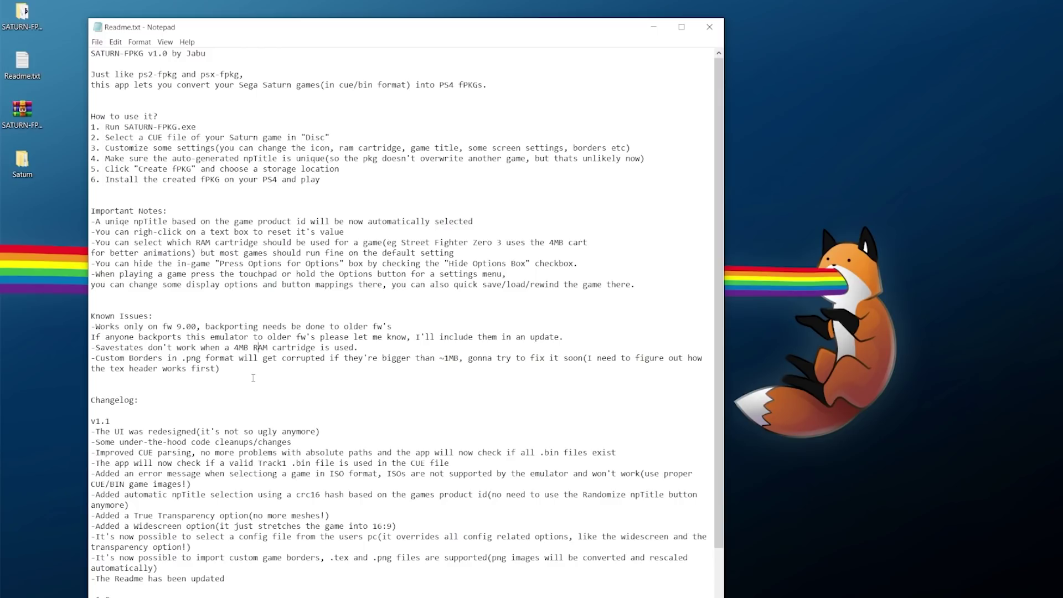
triple_click(121, 360)
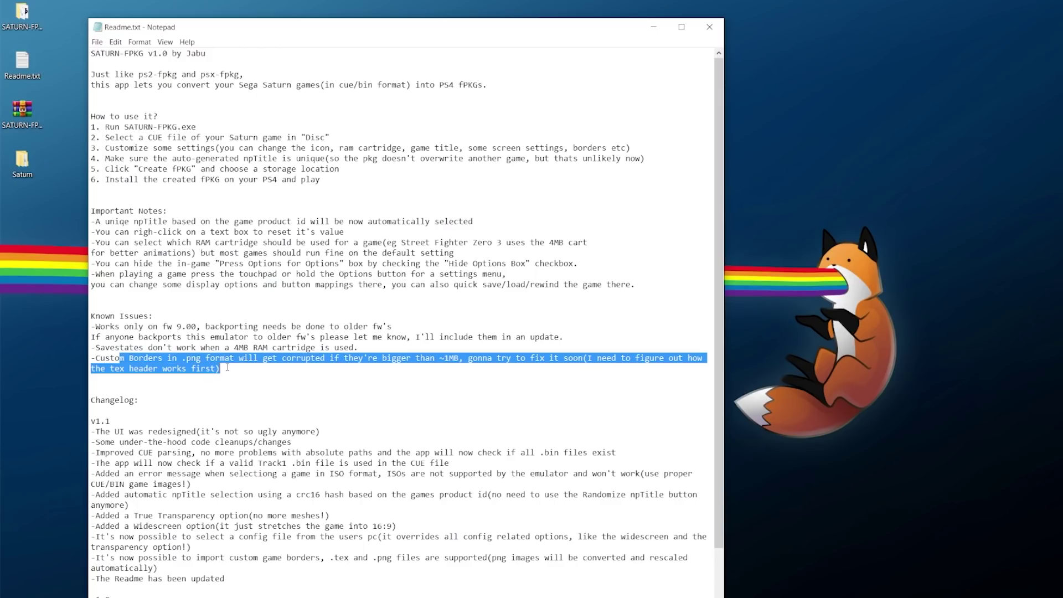
left_click(228, 385)
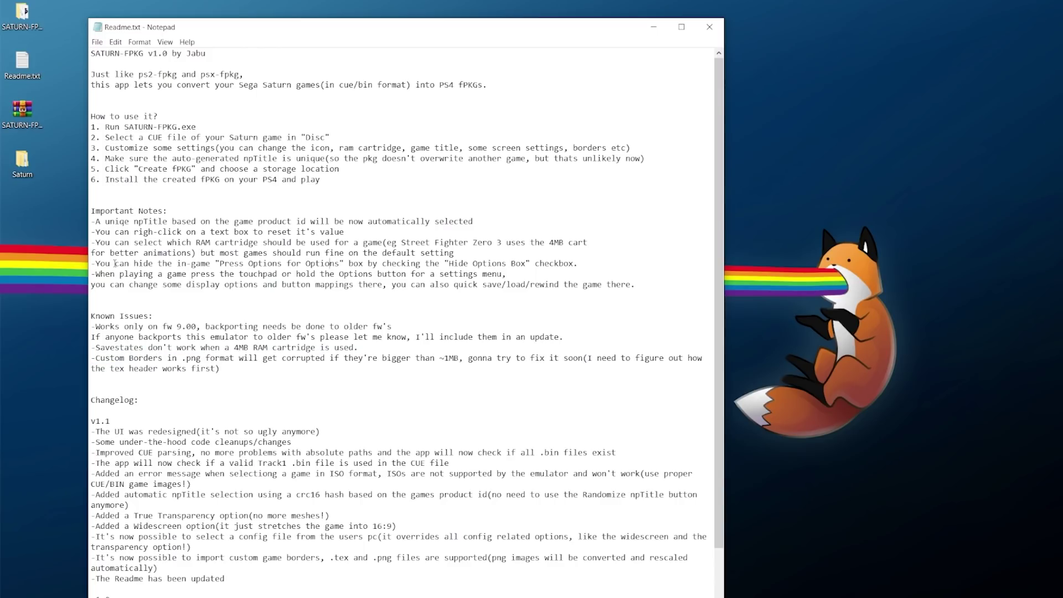
left_click_drag(91, 263, 589, 262)
left_click(492, 284)
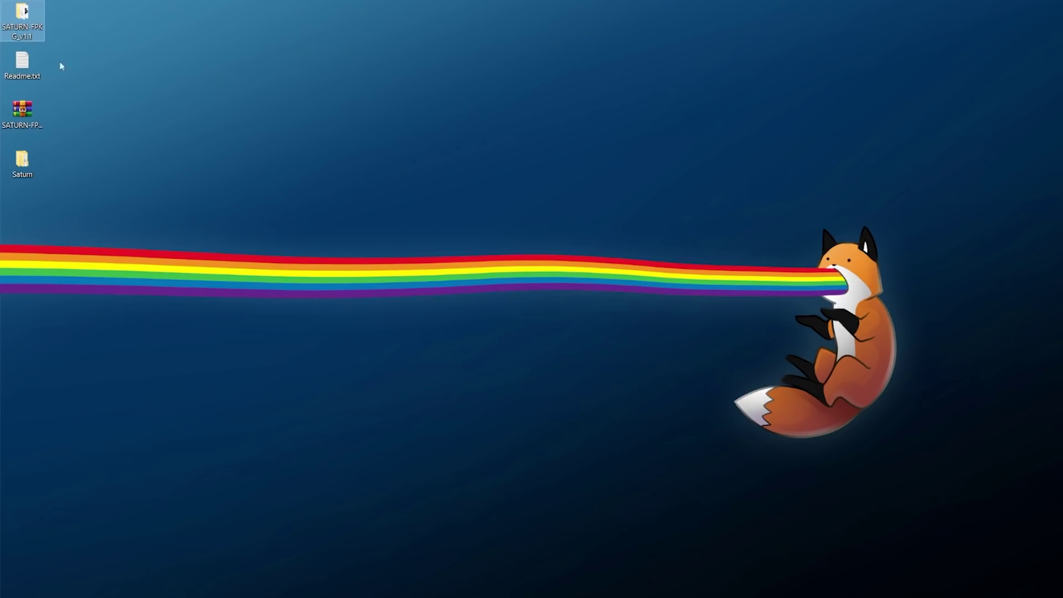
Step: Open the SATURN-FPKG_v1.1 folder and launch SATURN-FPKG.exe
double_click(28, 21)
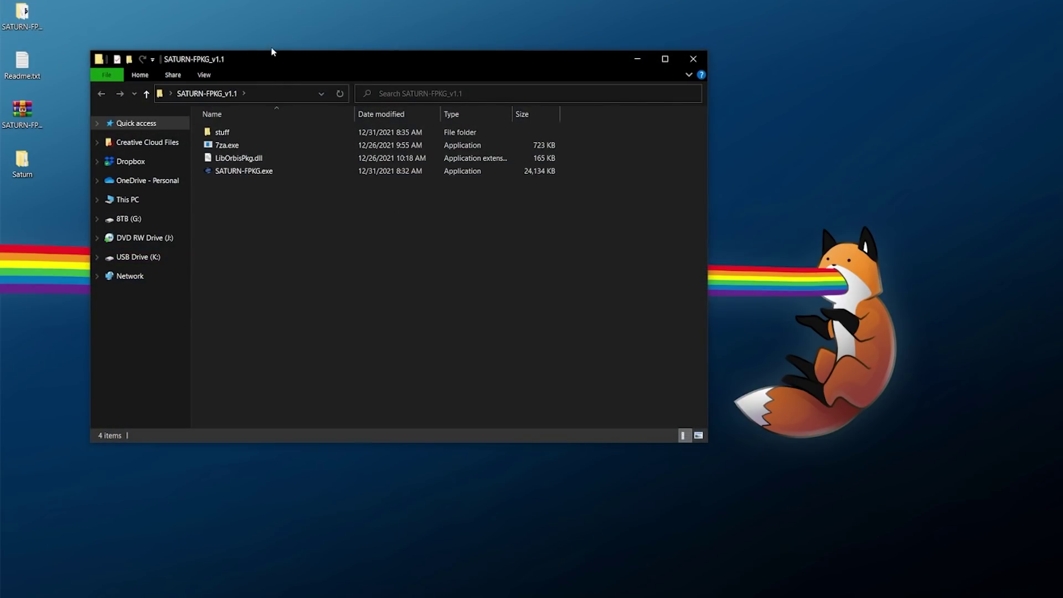
left_click(275, 172)
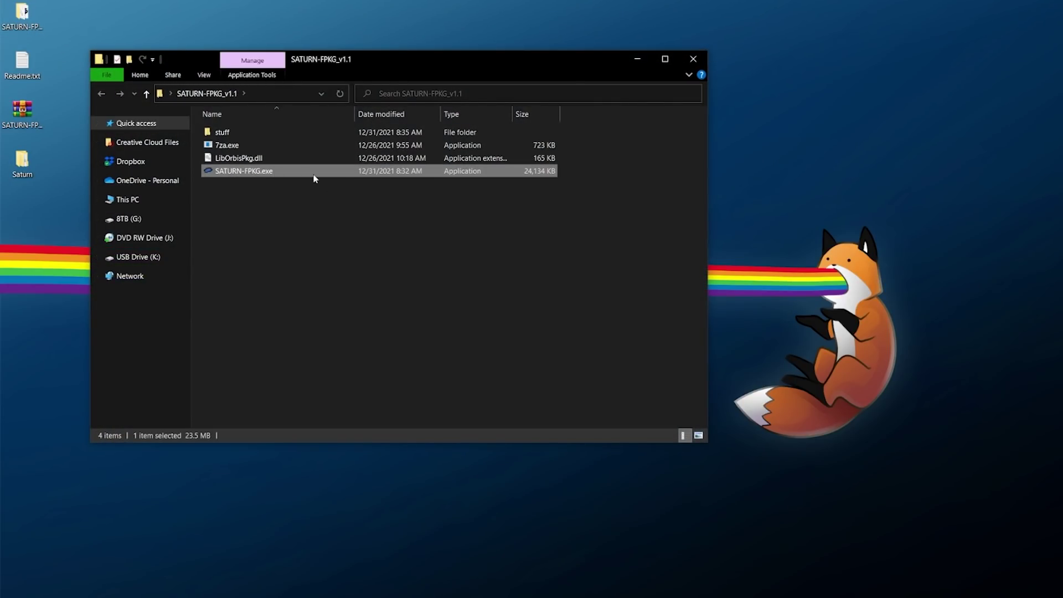
double_click(288, 172)
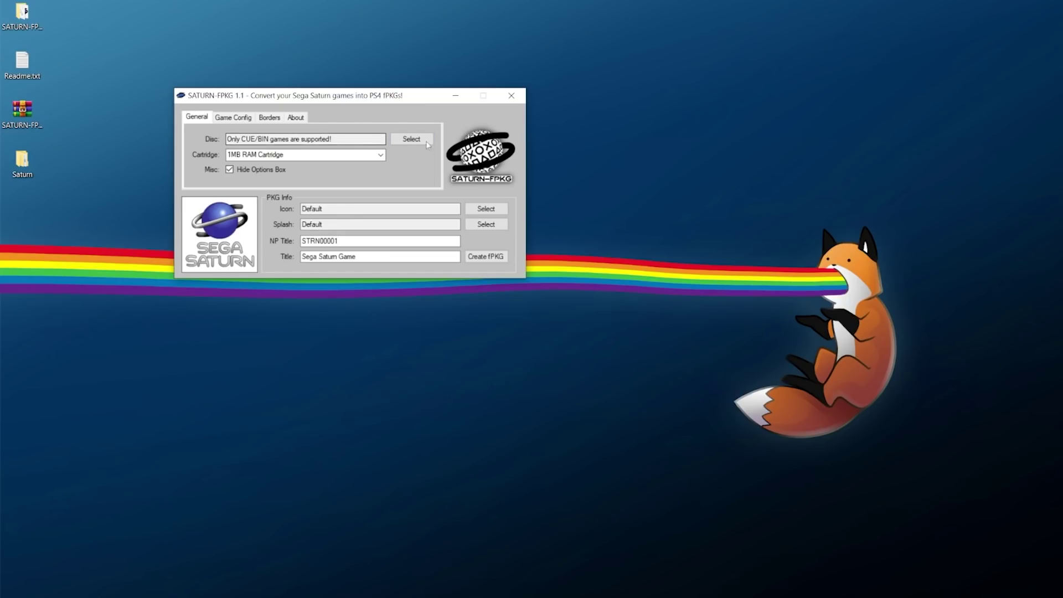
Step: Load Clockwork Knight.cue from the Clockwork Knight folder as the game disc
left_click(412, 141)
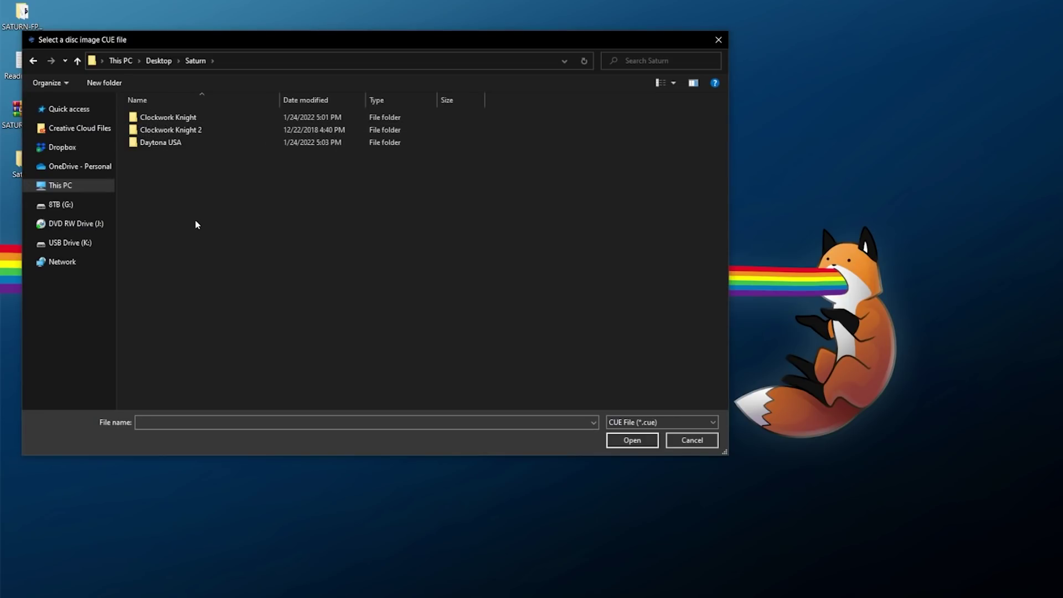
double_click(208, 116)
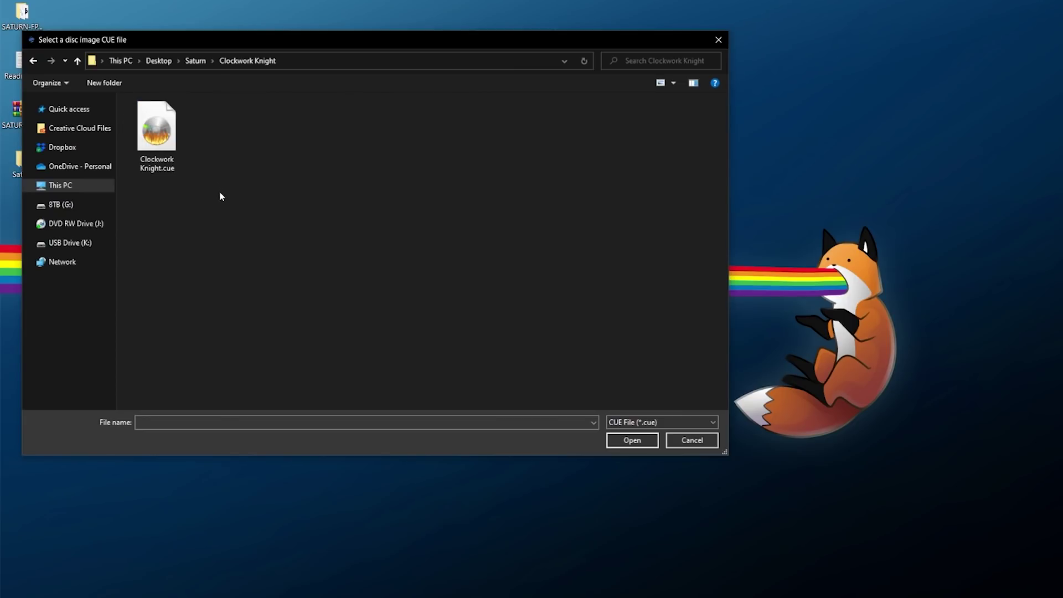
double_click(157, 151)
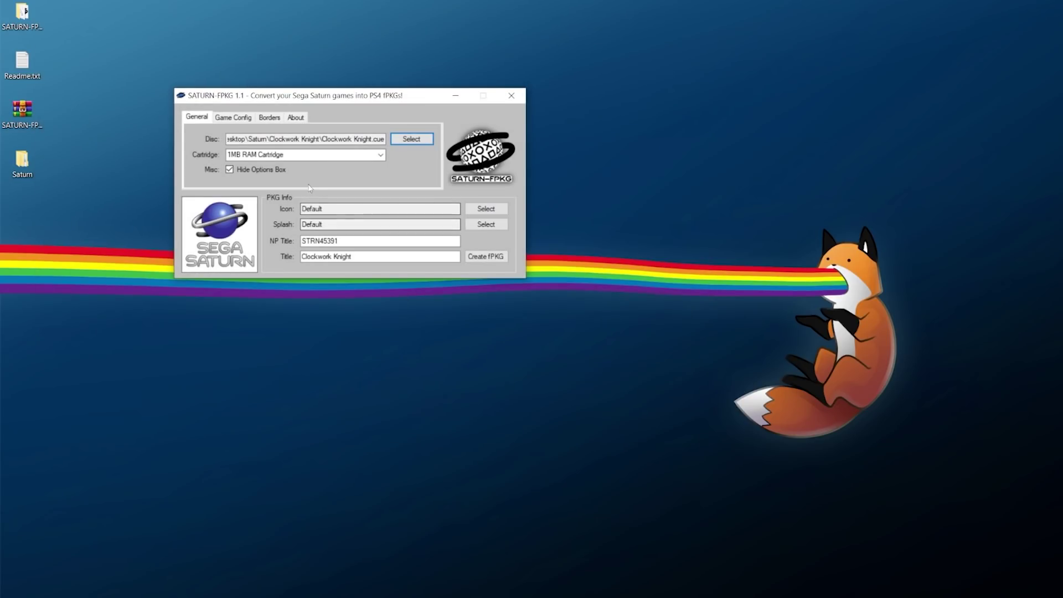
Step: Review the RAM cartridge choices, the Hide Options Box setting, and the title, icon and splash fields of the package
left_click(381, 155)
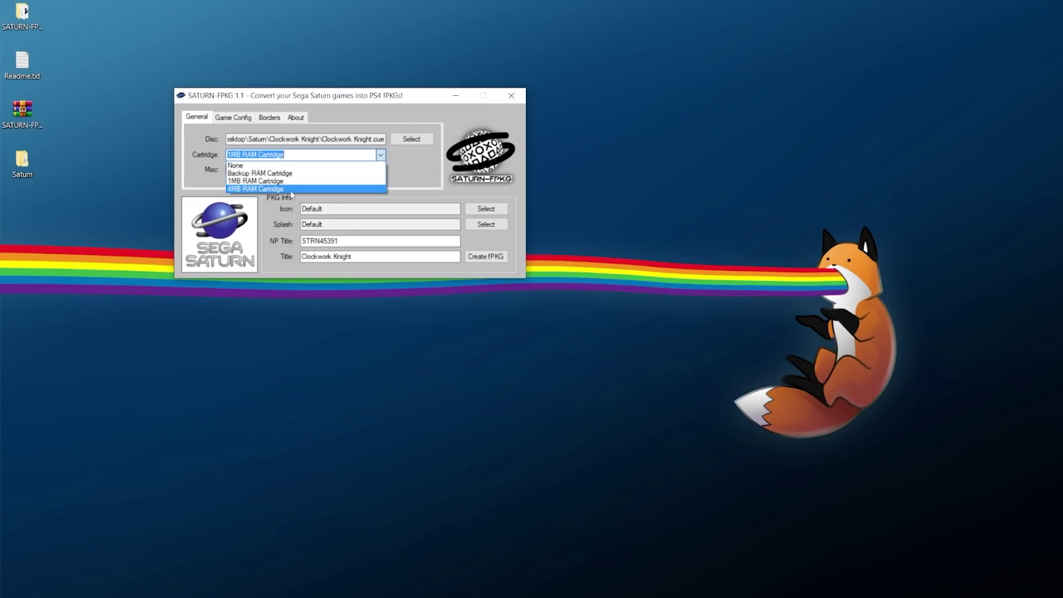
left_click(382, 155)
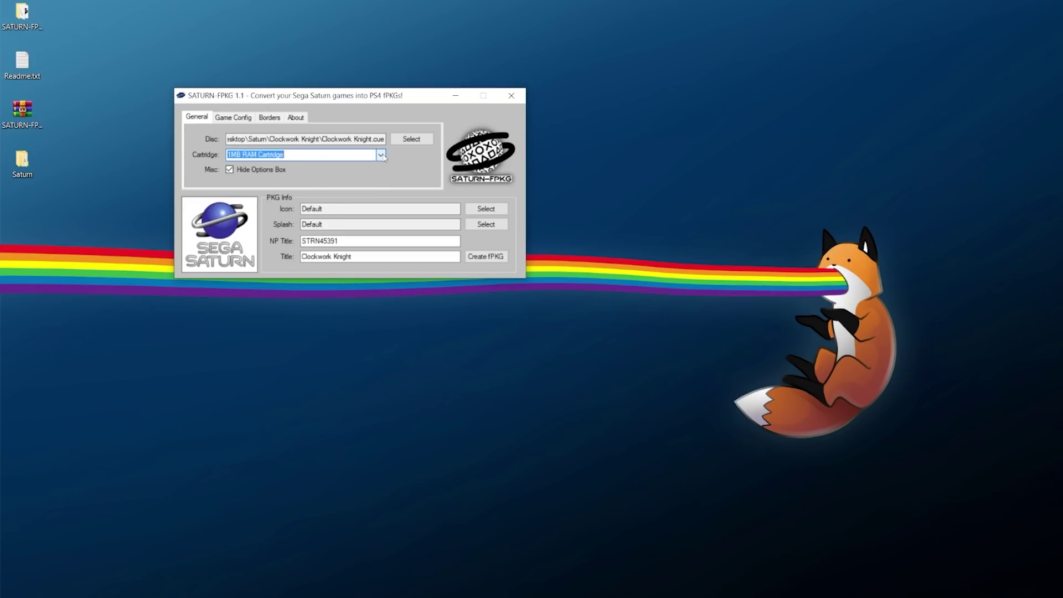
left_click(232, 171)
left_click_drag(304, 256, 363, 257)
left_click(366, 258)
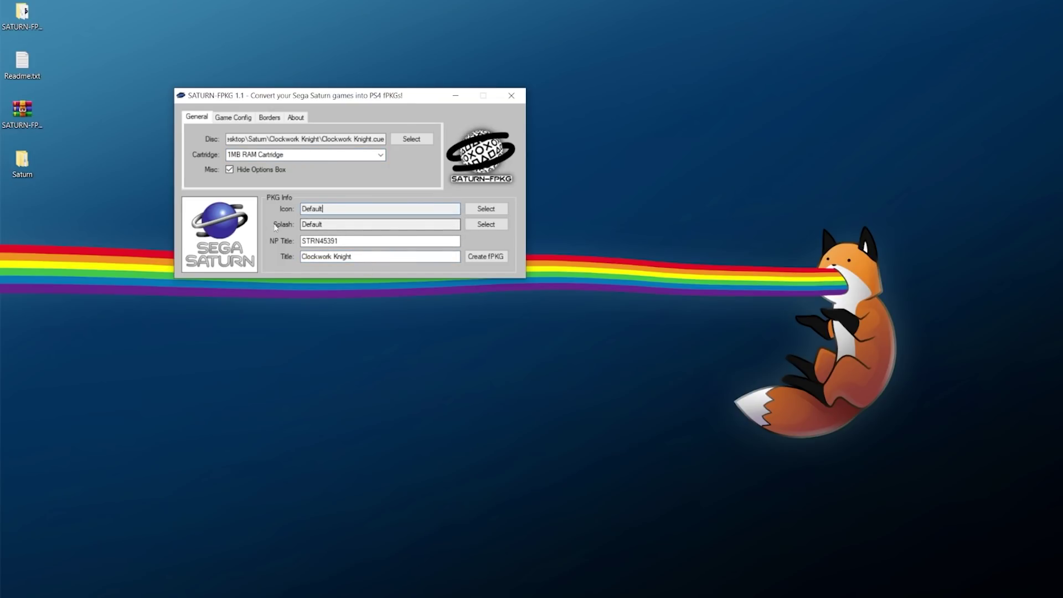
left_click(335, 225)
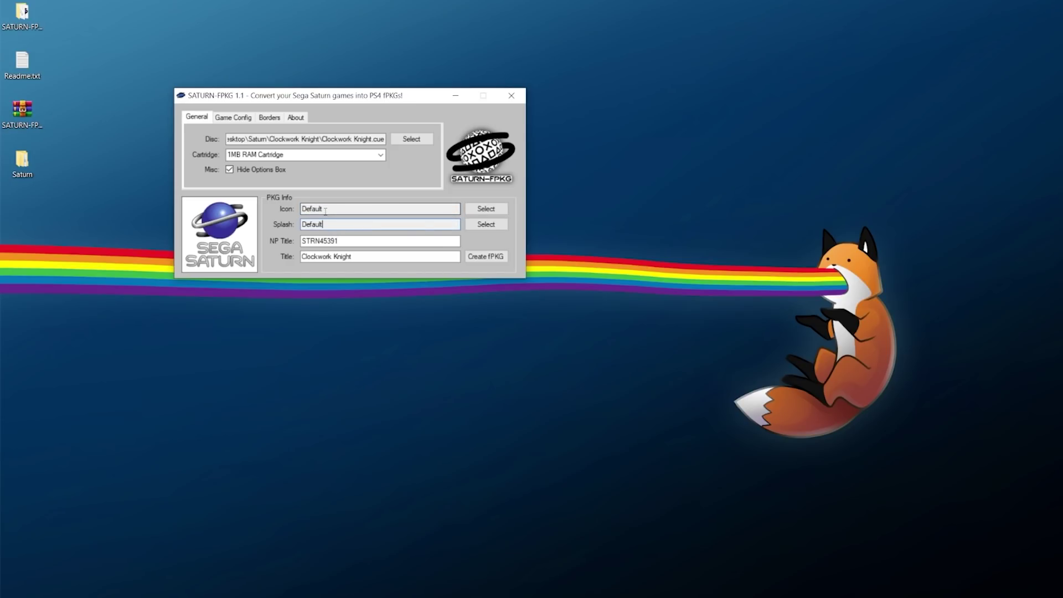
Step: Set the package icon to 42047-clockwork-knight-sega-saturn-front-cover.jpg from the Clockwork Knight folder
left_click(329, 208)
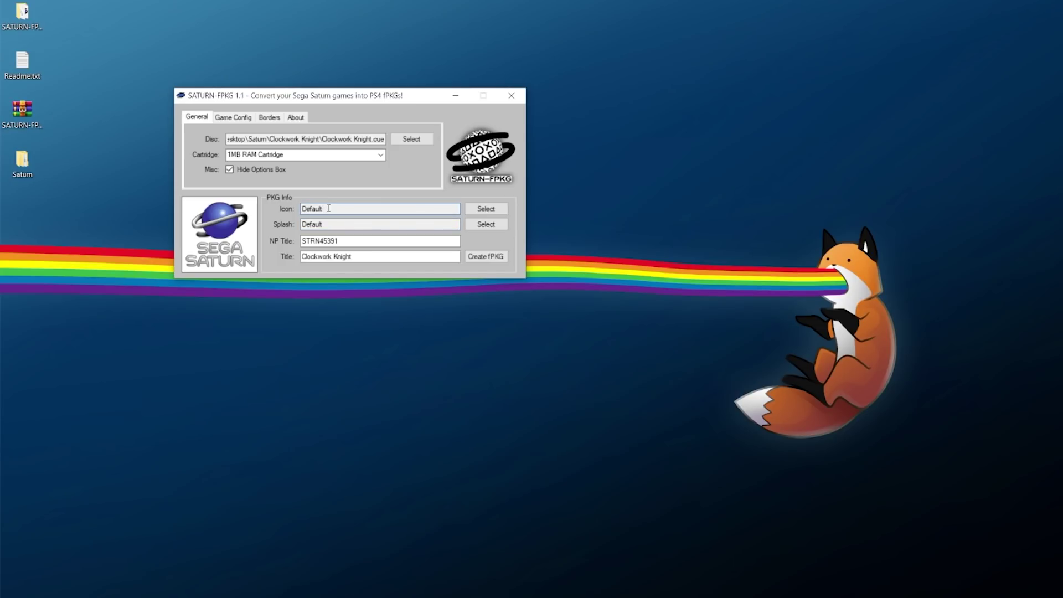
left_click(495, 210)
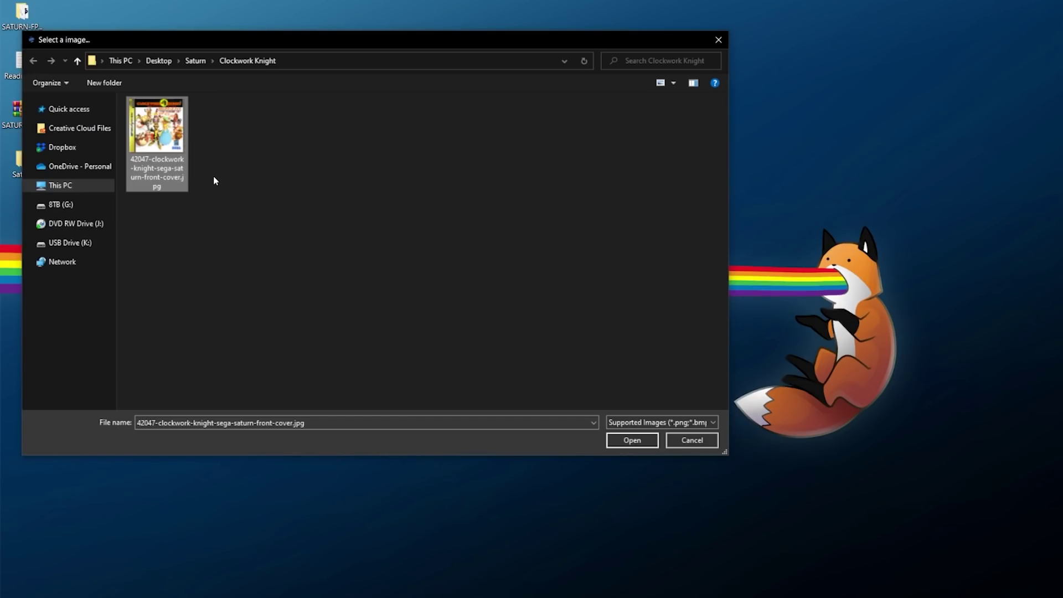
double_click(169, 149)
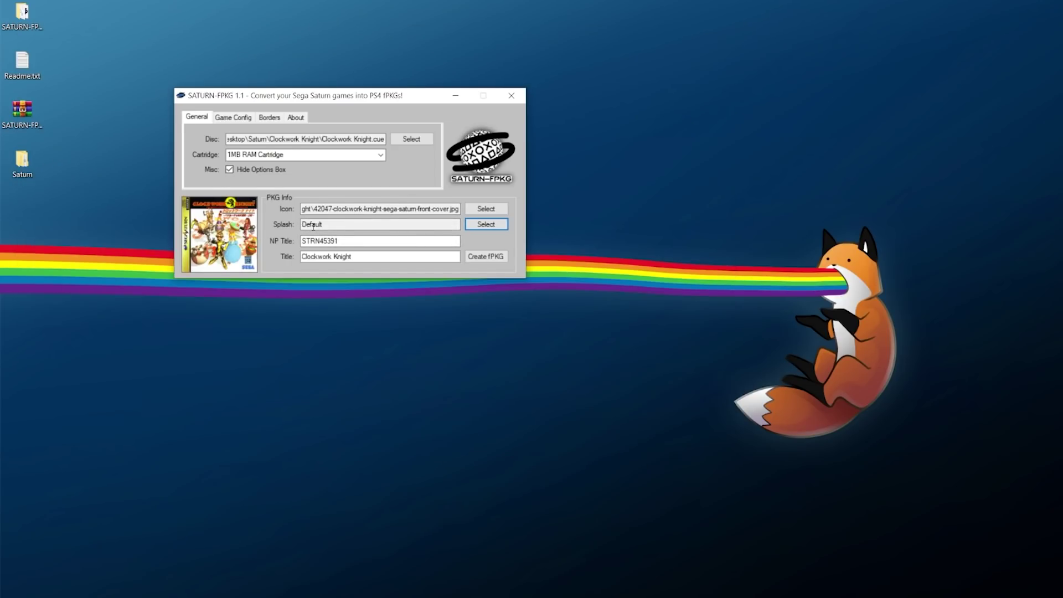
Step: Review the game configuration's widescreen and transparency options, the four border slots and the About credits, and return to the general settings
left_click(240, 119)
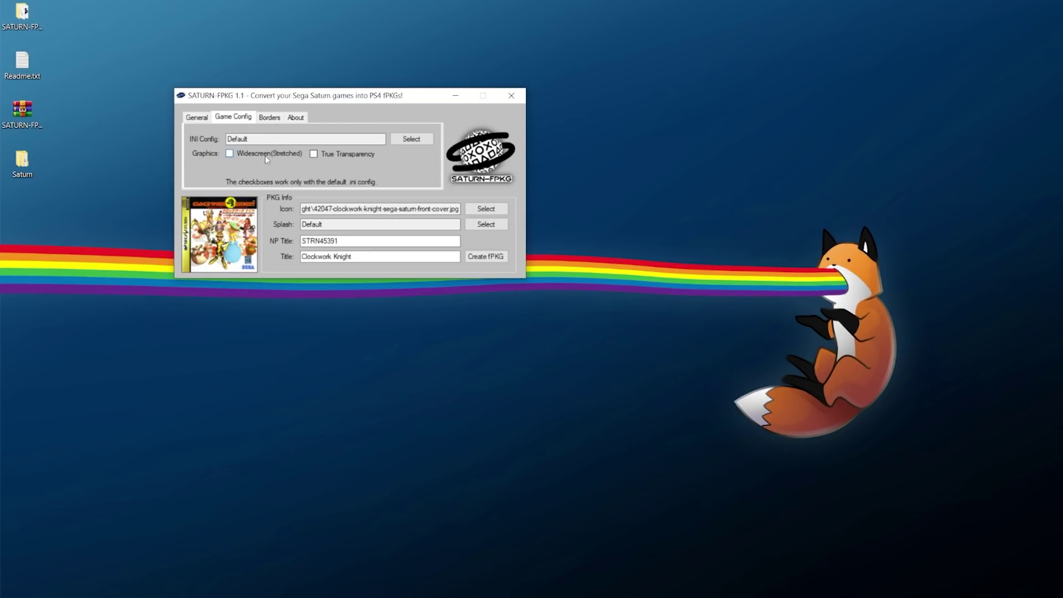
left_click(258, 155)
left_click(270, 117)
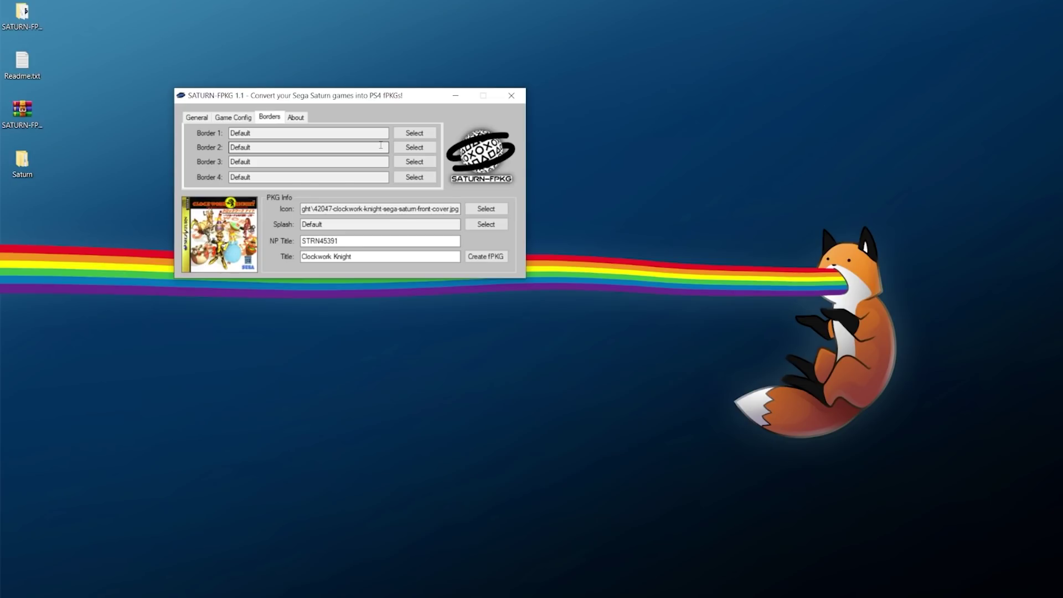
left_click(295, 117)
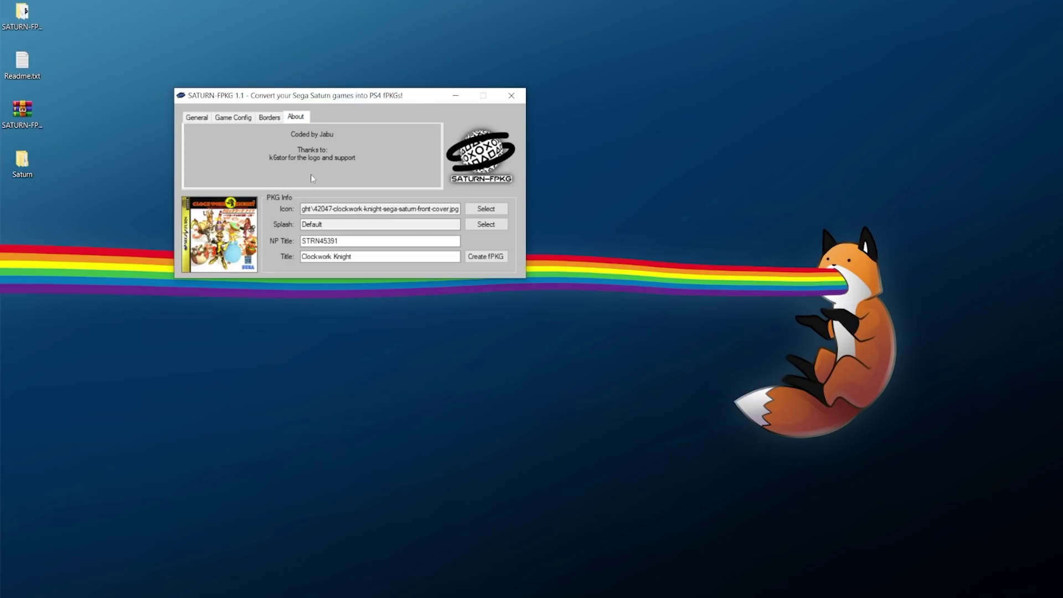
left_click(196, 118)
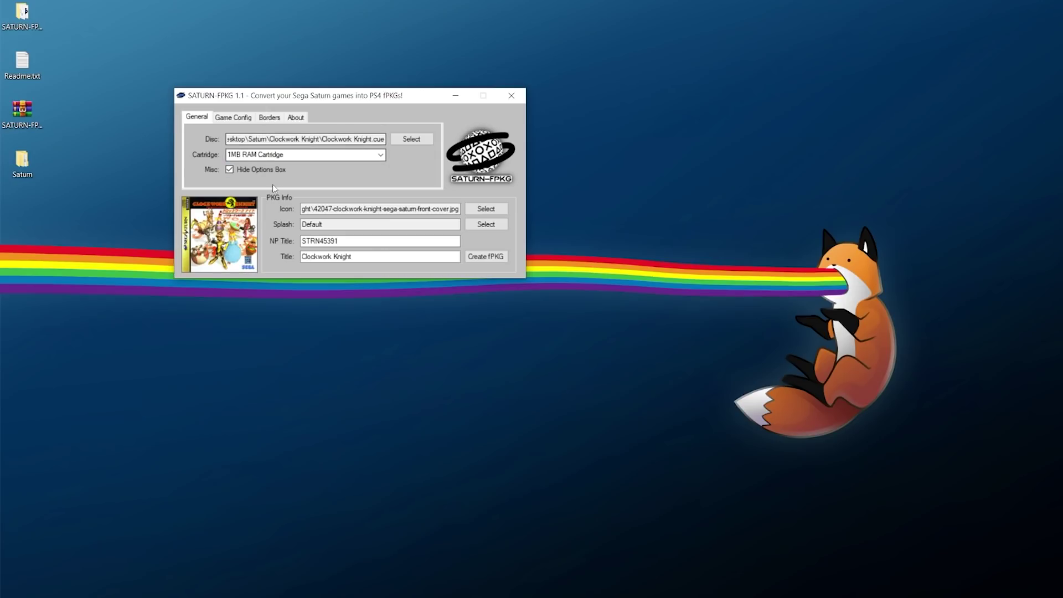
Step: Create the Clockwork Knight fPKG with the Saturn folder as the output location
left_click(485, 256)
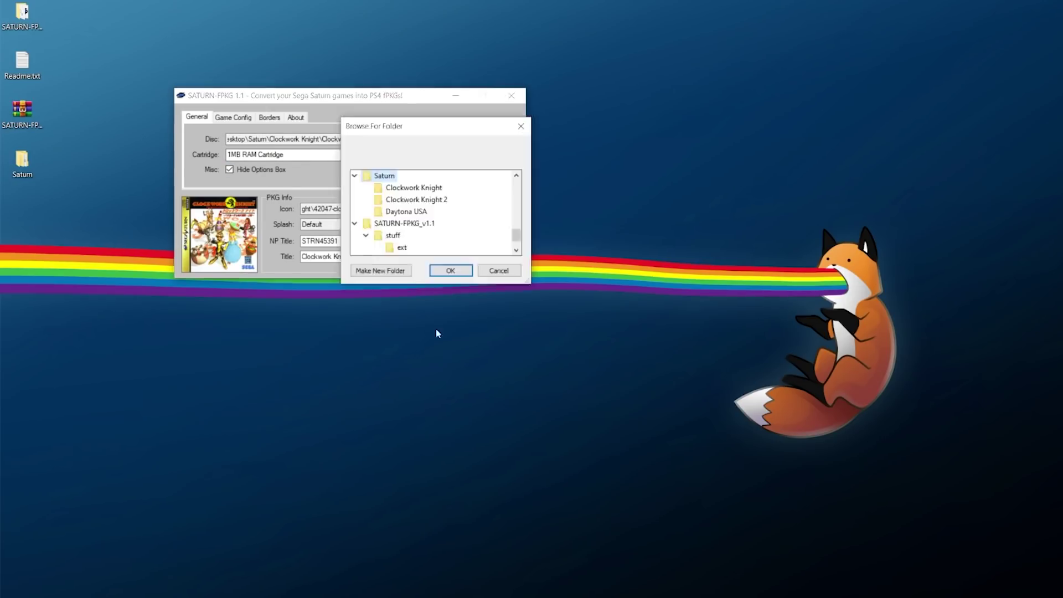
left_click(380, 177)
left_click(451, 271)
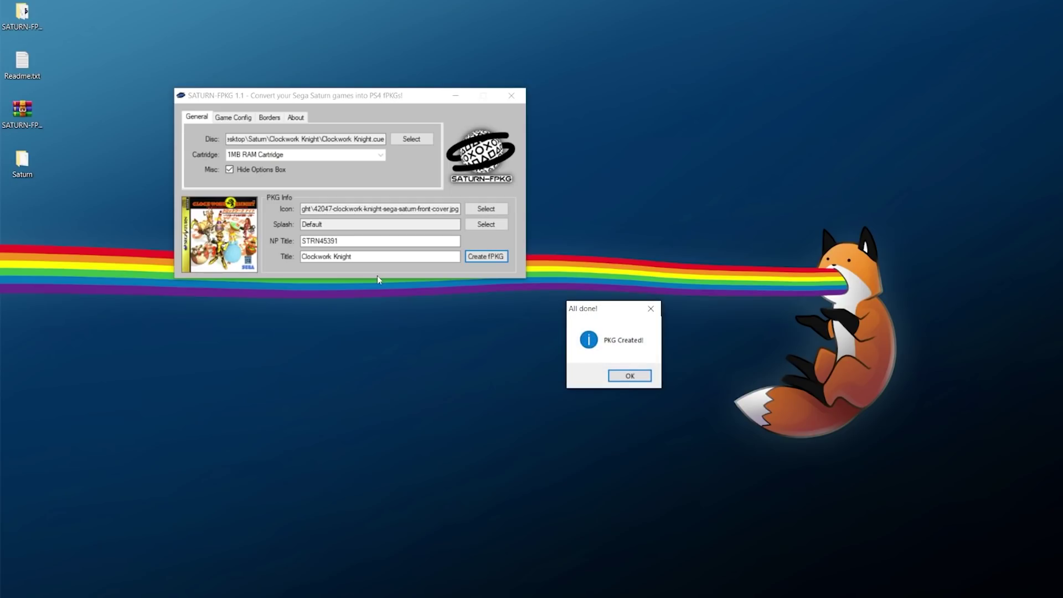
left_click(629, 375)
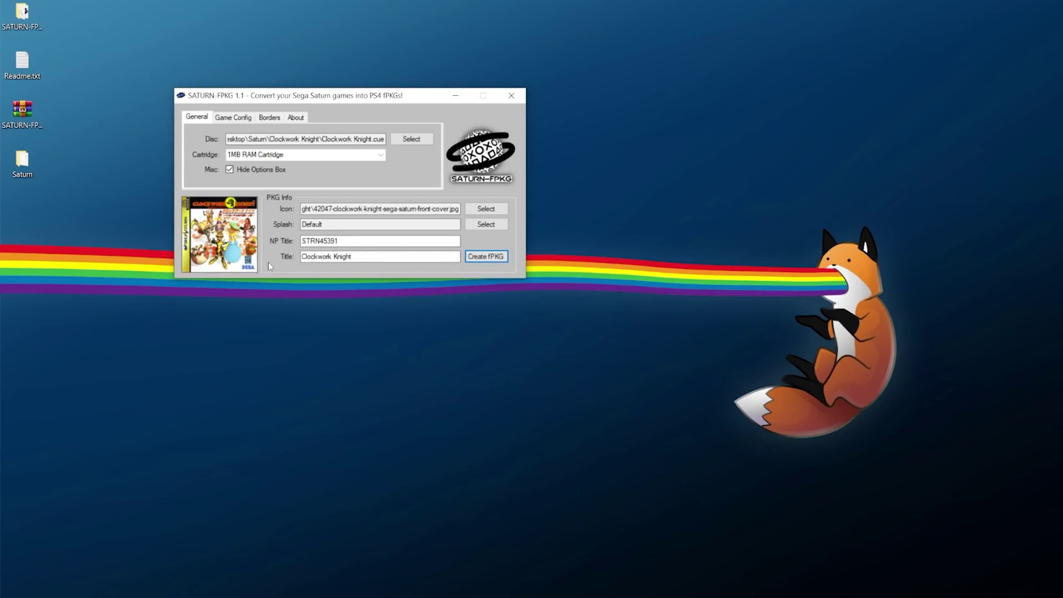
Step: Load Clockwork Knight 2.cue from the Clockwork Knight 2 folder as the game disc
left_click(411, 138)
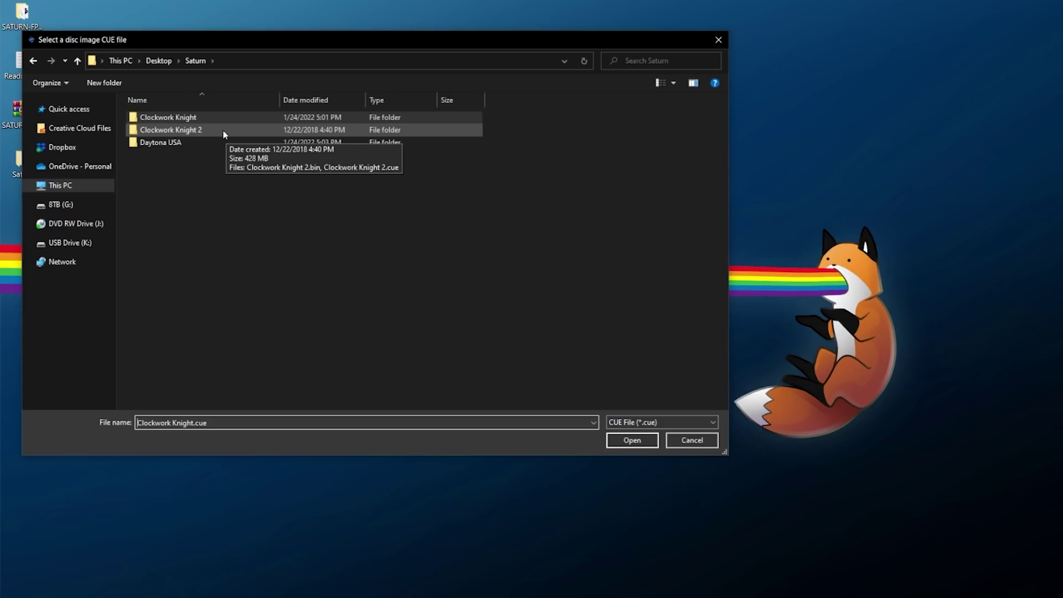
double_click(223, 130)
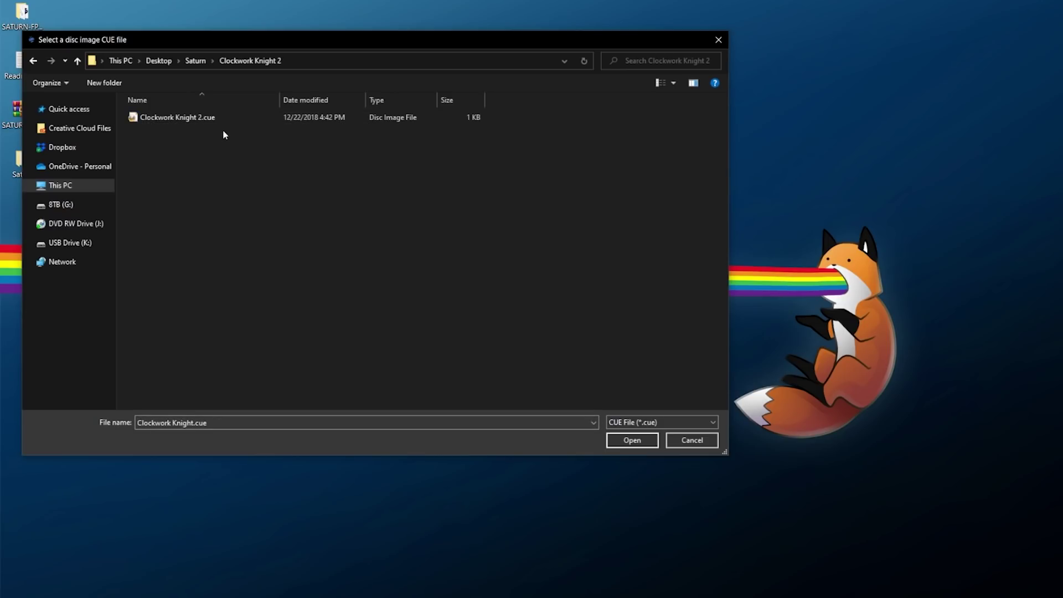
left_click(209, 119)
double_click(209, 118)
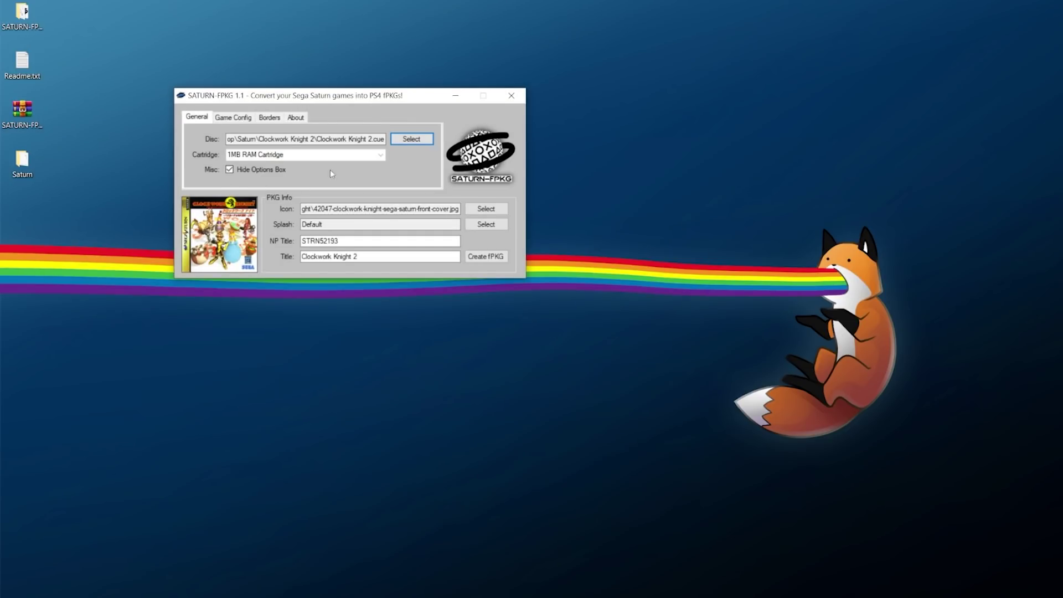
Step: Restart SATURN-FPKG to restore the default icon and create the Clockwork Knight 2 fPKG
left_click(414, 209)
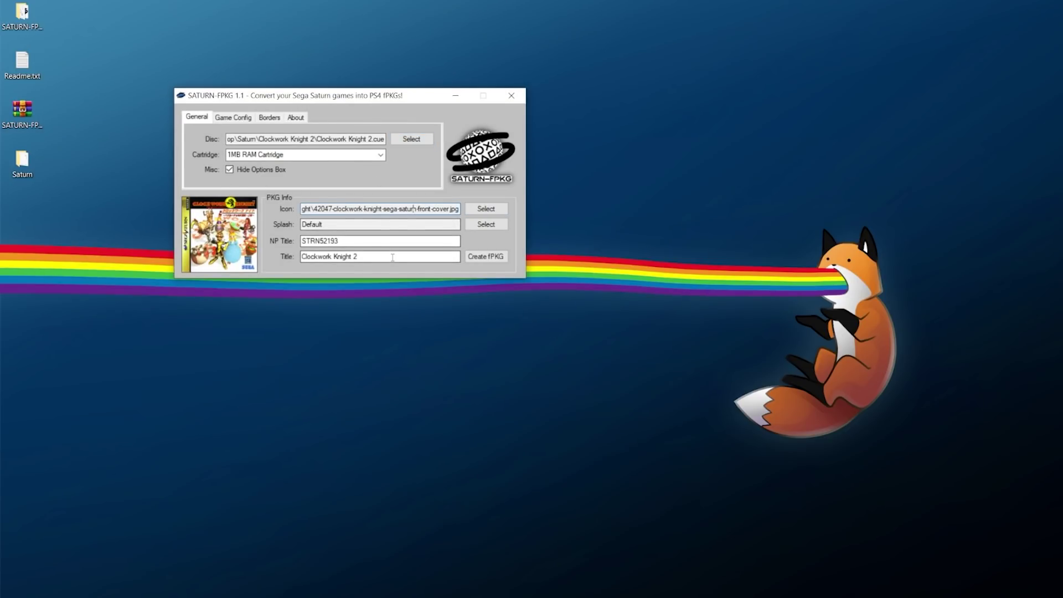
left_click(511, 96)
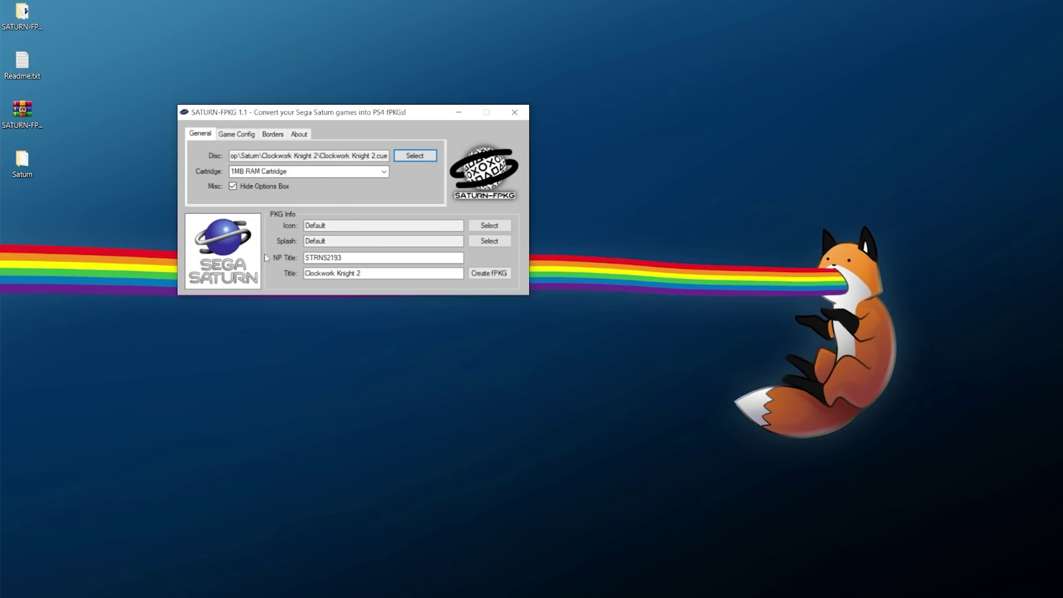
left_click(492, 277)
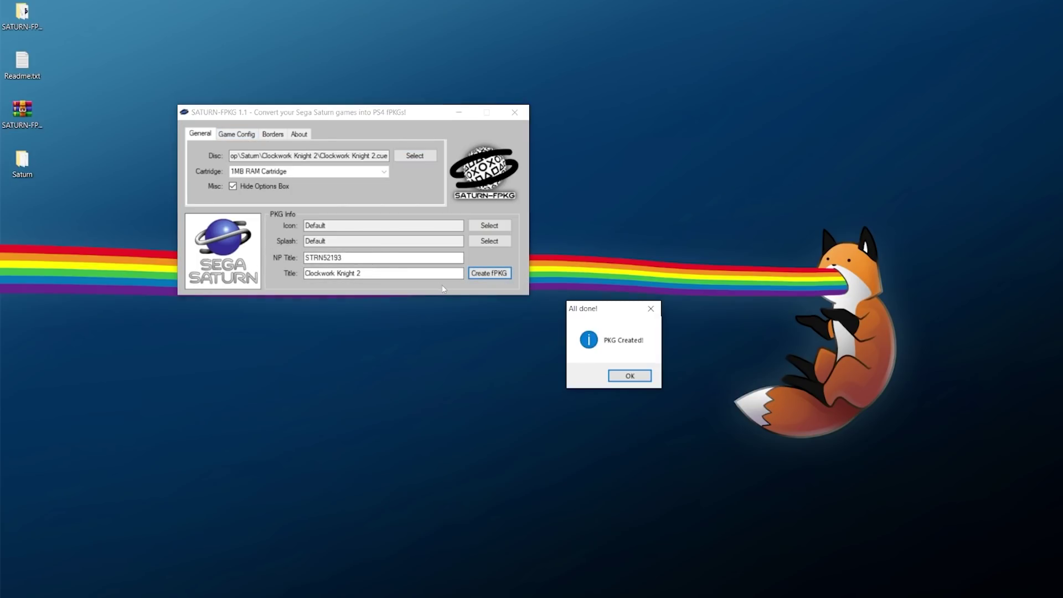
left_click(630, 378)
Step: Load Daytona USA.cue from the Daytona USA folder inside Saturn as the game disc
left_click(414, 156)
left_click(355, 150)
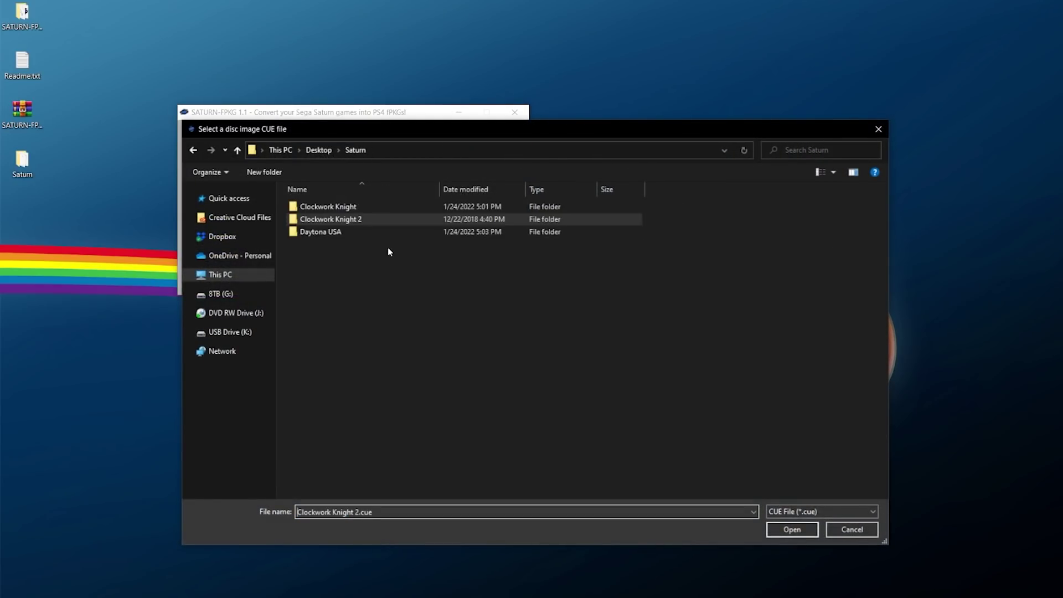
double_click(335, 233)
double_click(344, 235)
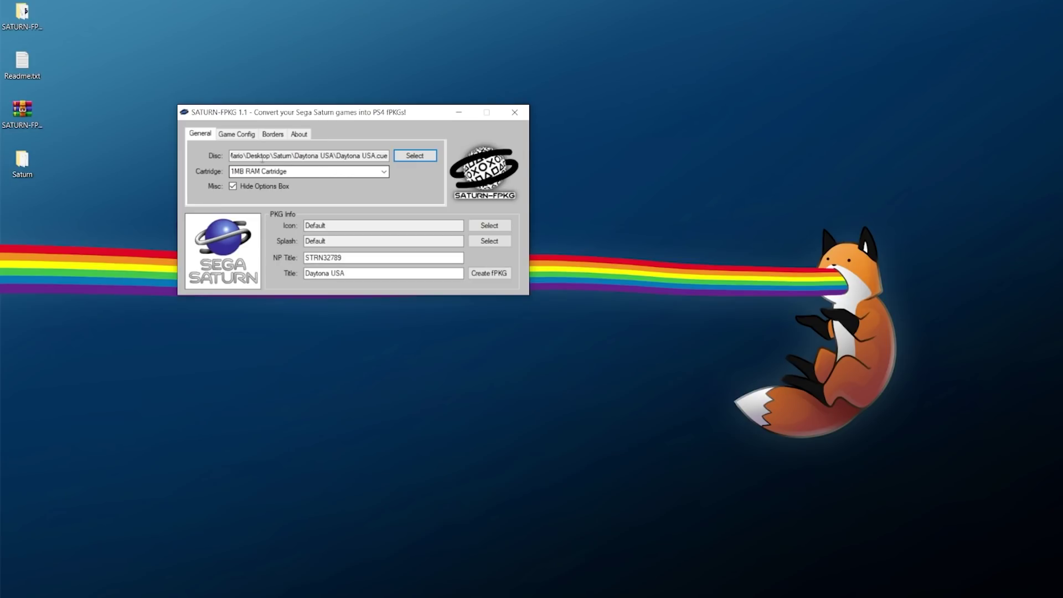
Step: Set the package icon to daytona-usa---button-fin-1550186955443.jpg and the splash image to 566195.jpg
left_click(489, 226)
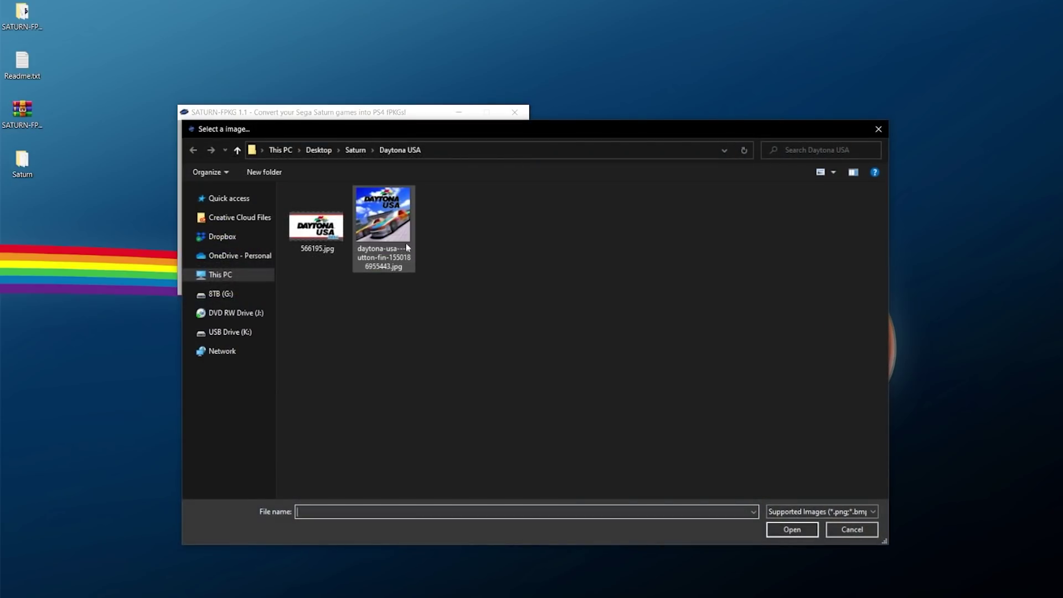
double_click(374, 223)
left_click(489, 240)
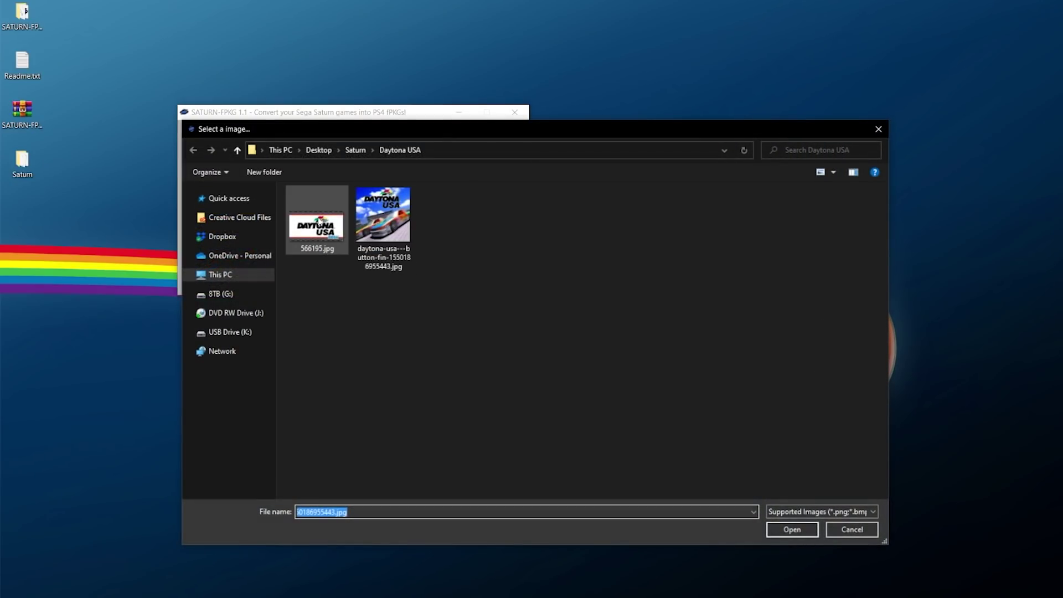
double_click(319, 219)
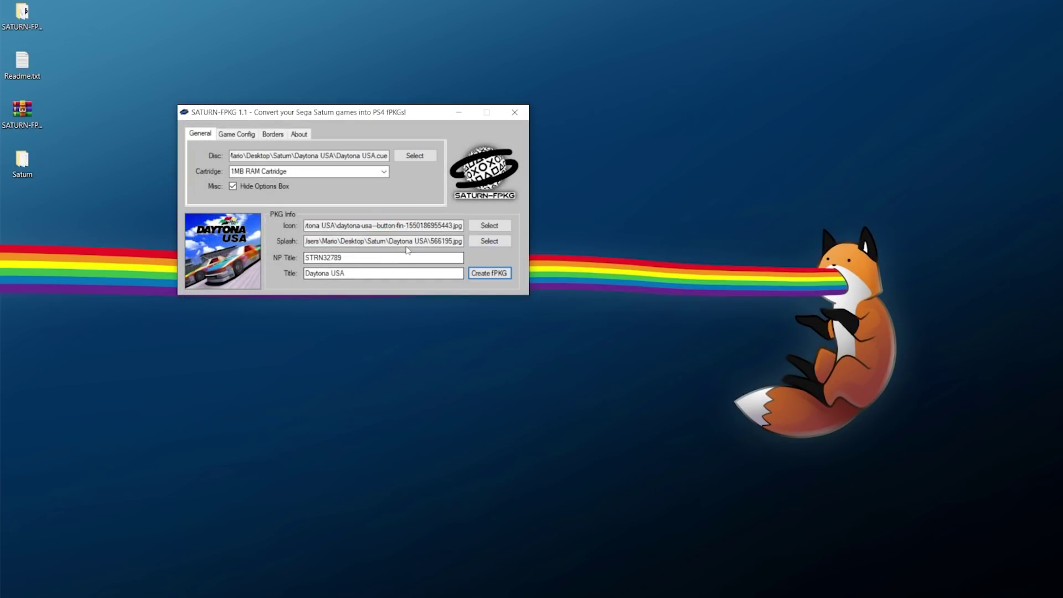
Step: Create the Daytona USA fPKG and close SATURN-FPKG
left_click(485, 276)
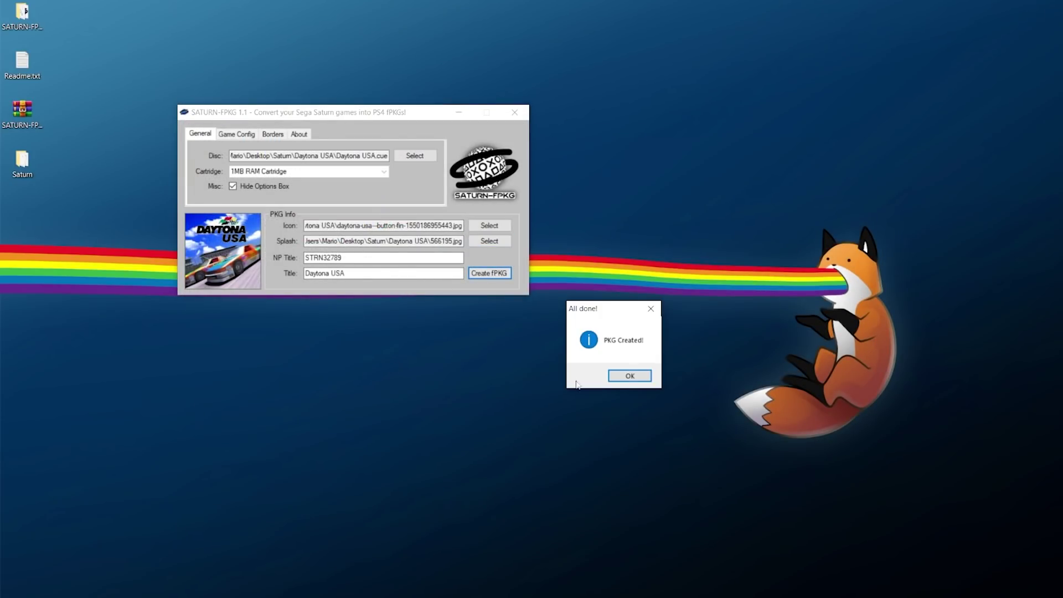
left_click(626, 377)
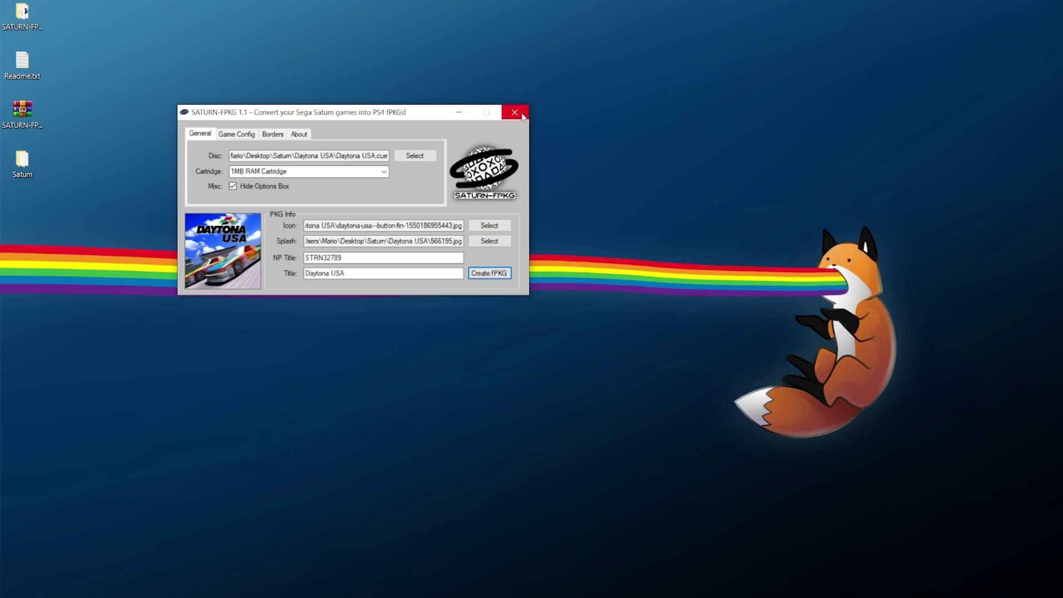
left_click(515, 113)
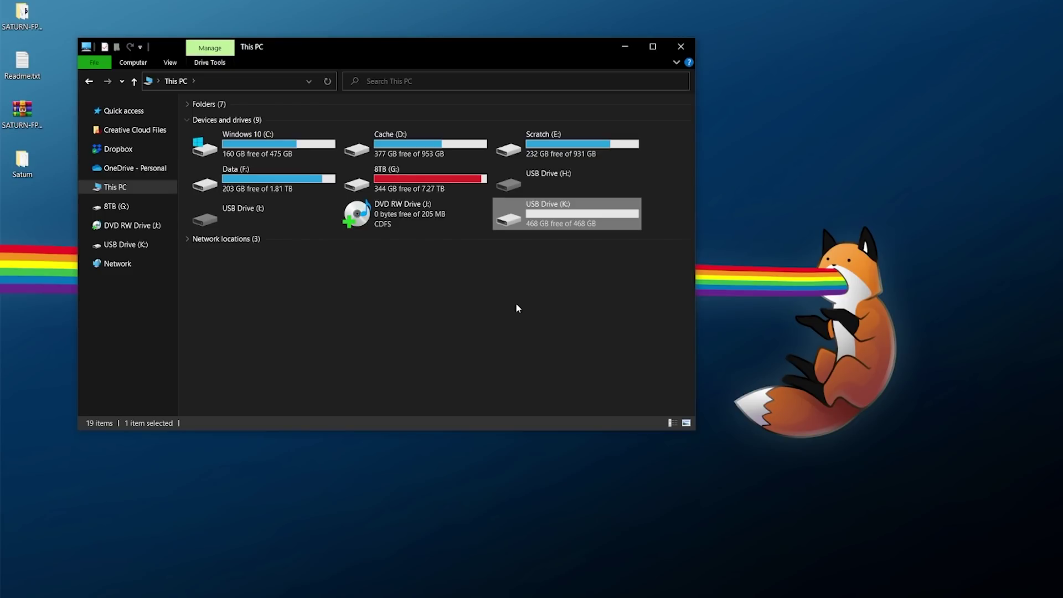
Step: Check the file system of USB Drive (K:) in its properties
right_click(507, 227)
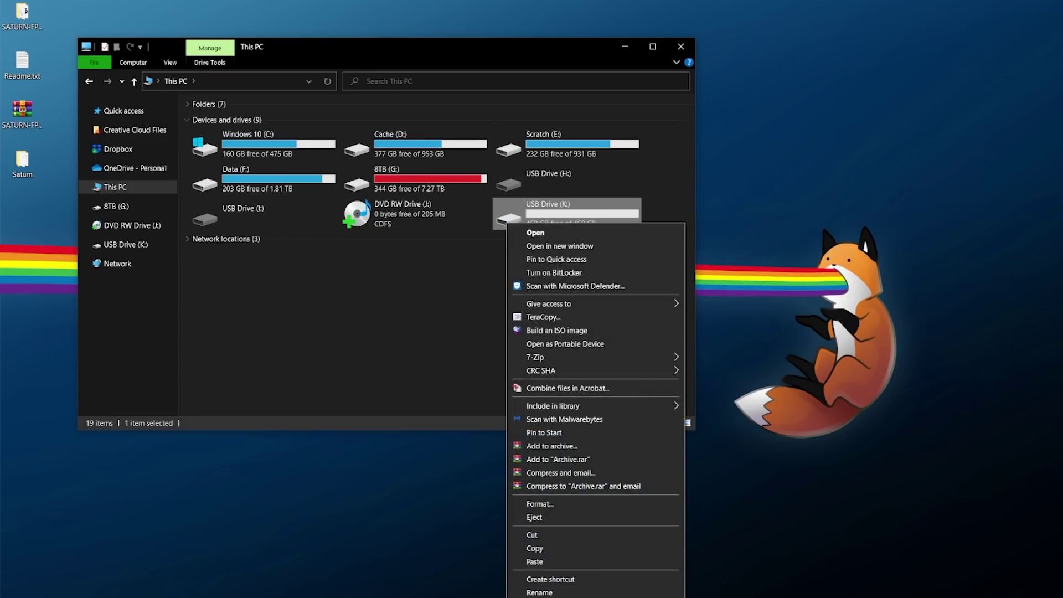
left_click(549, 592)
left_click_drag(704, 314, 272, 222)
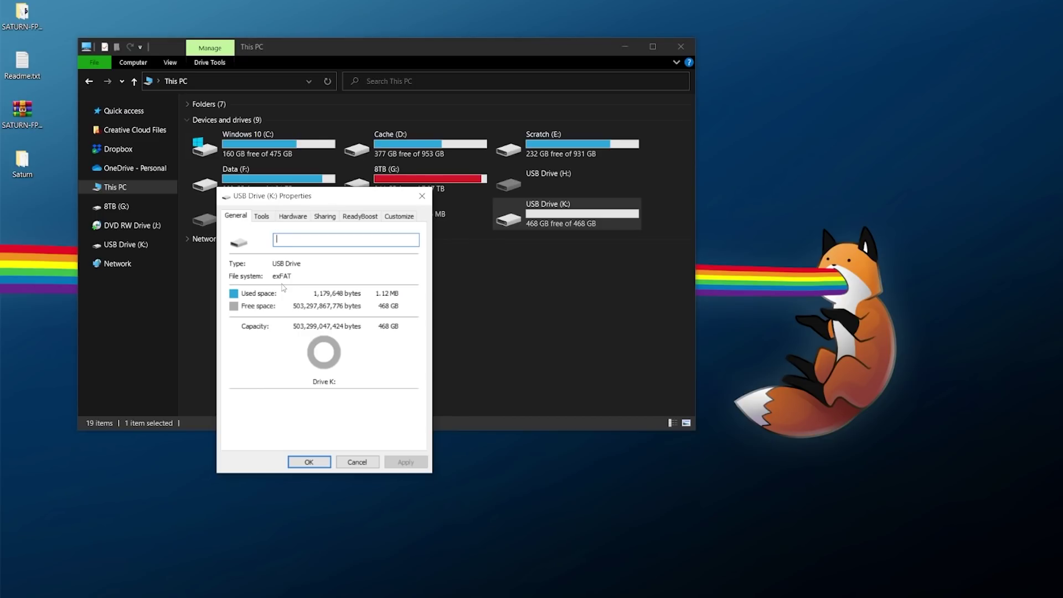
left_click(422, 197)
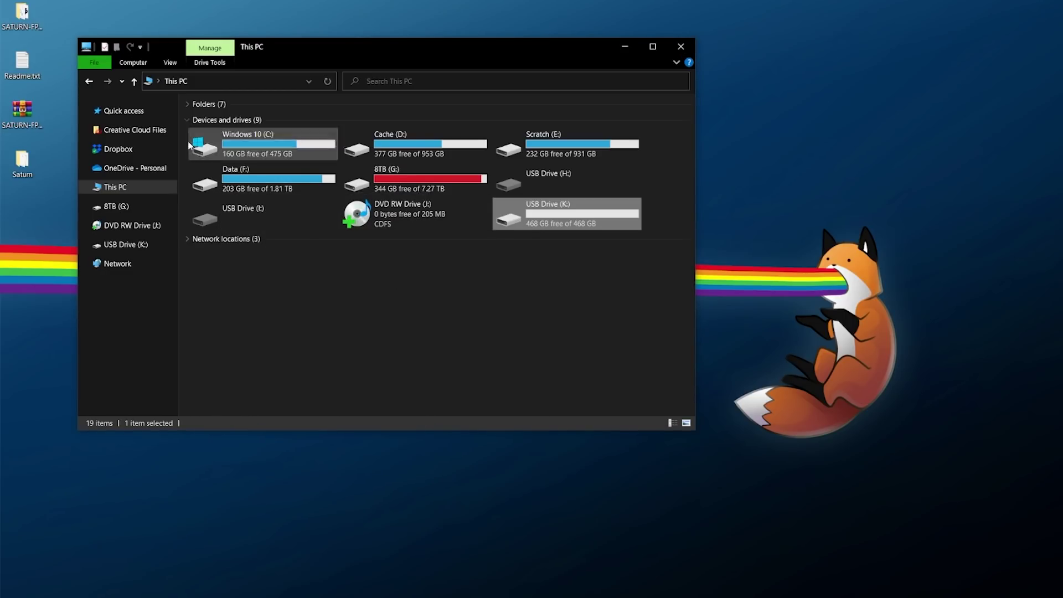
Step: Copy the three EP9000 PKG files from the Saturn folder
left_click(88, 82)
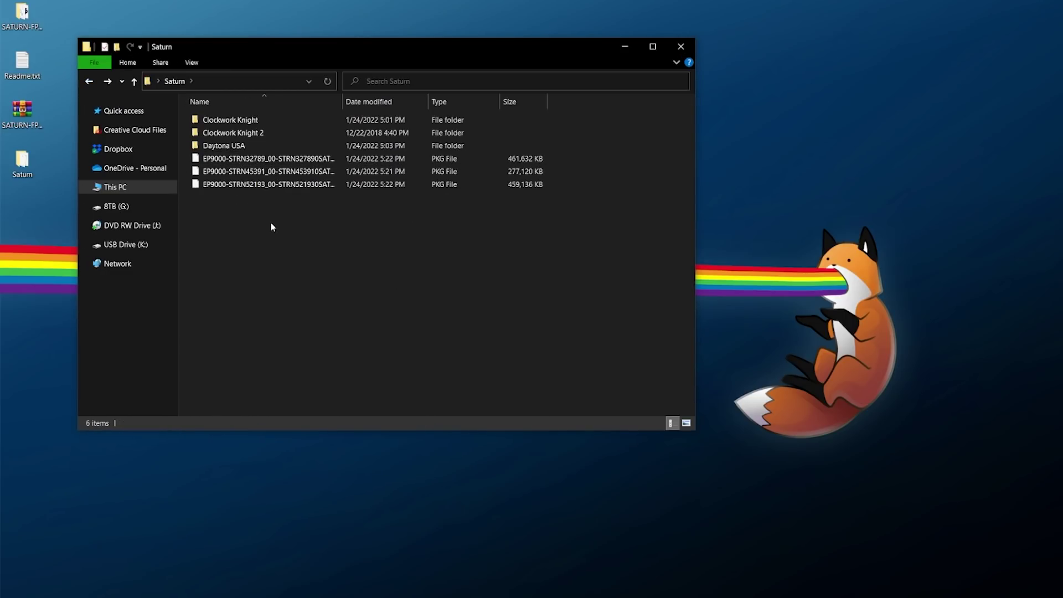
left_click_drag(315, 231, 255, 160)
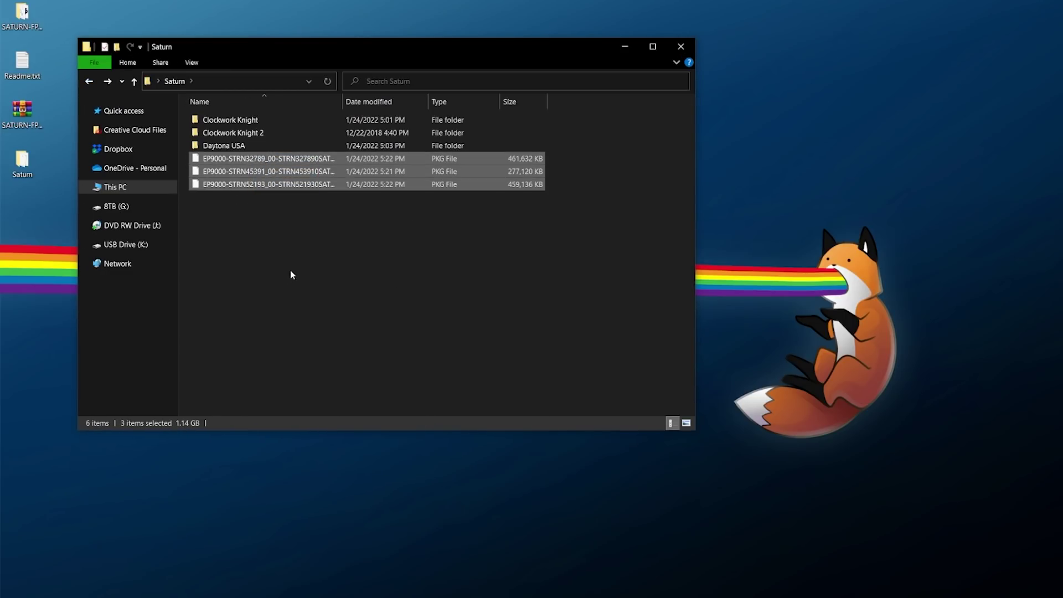
right_click(244, 167)
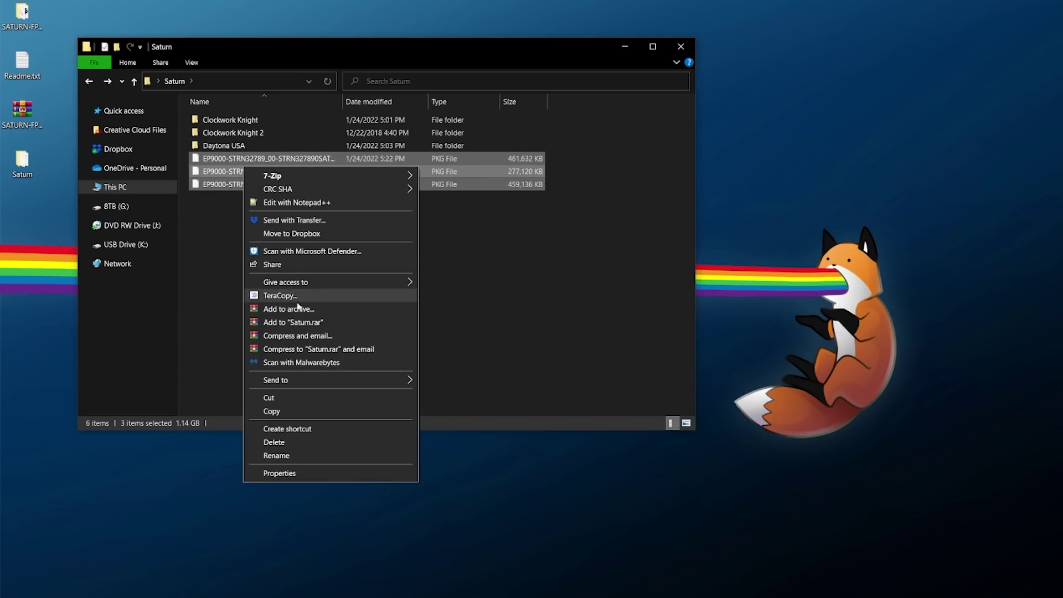
left_click(280, 411)
Step: Paste the copied PKG files into the root of USB Drive (K:)
left_click(89, 81)
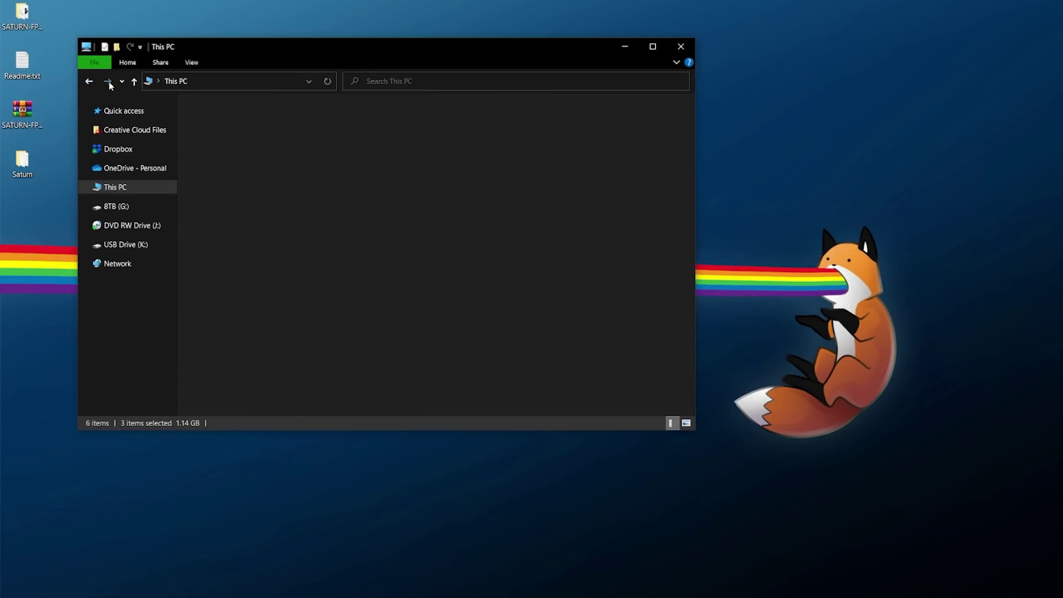
double_click(531, 216)
right_click(241, 160)
left_click(266, 244)
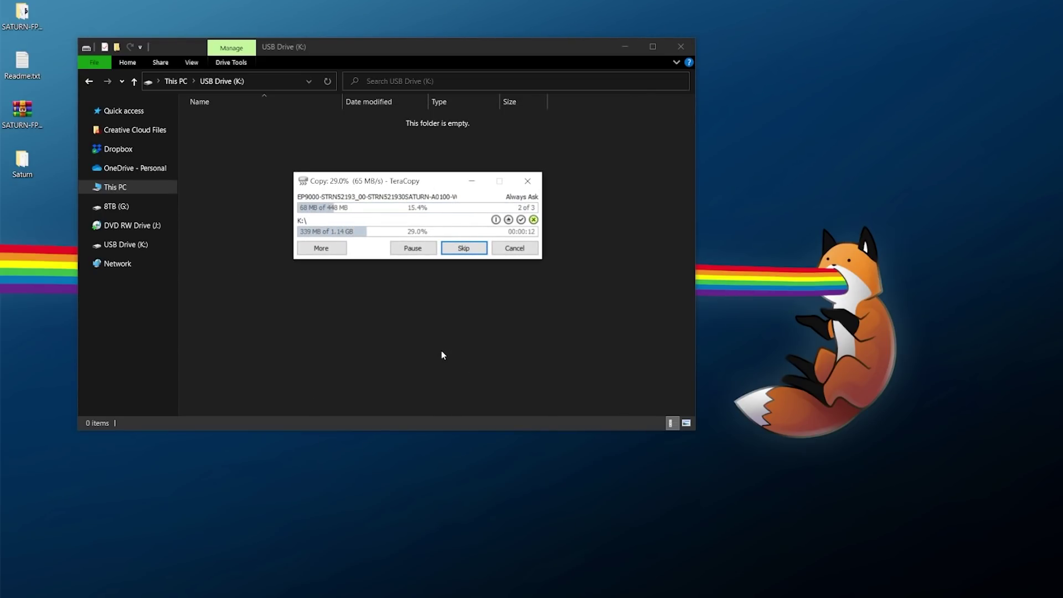
left_click(429, 343)
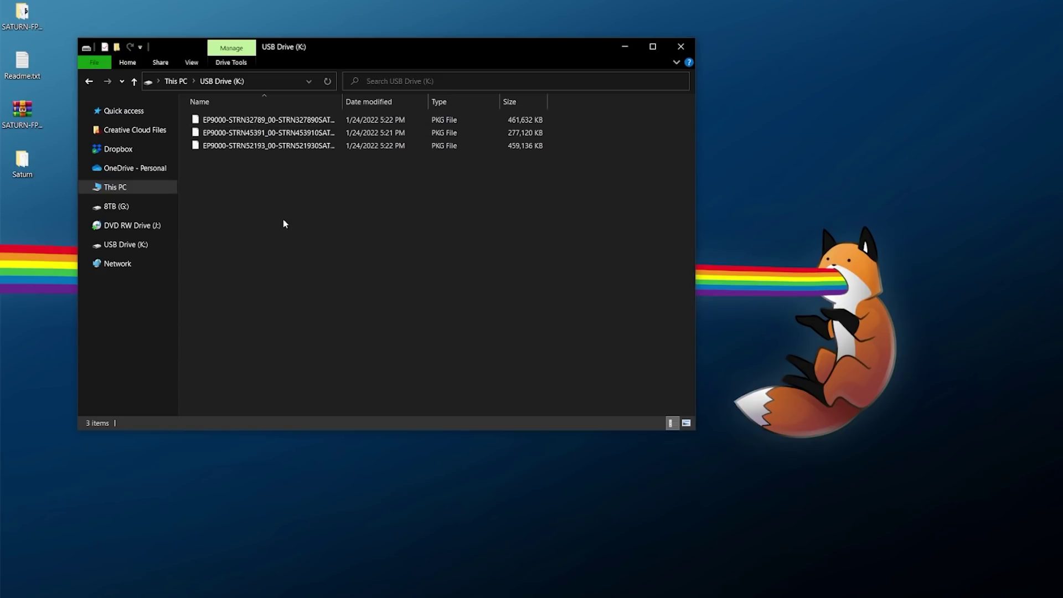
Step: Eject USB Drive (K:) from This PC
left_click(113, 187)
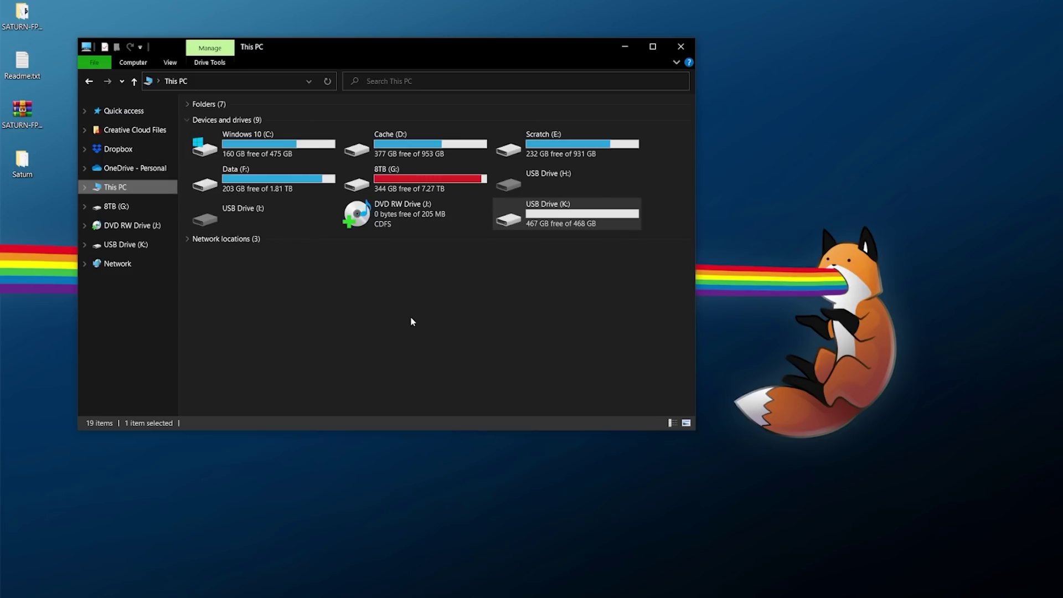
right_click(512, 216)
left_click(553, 510)
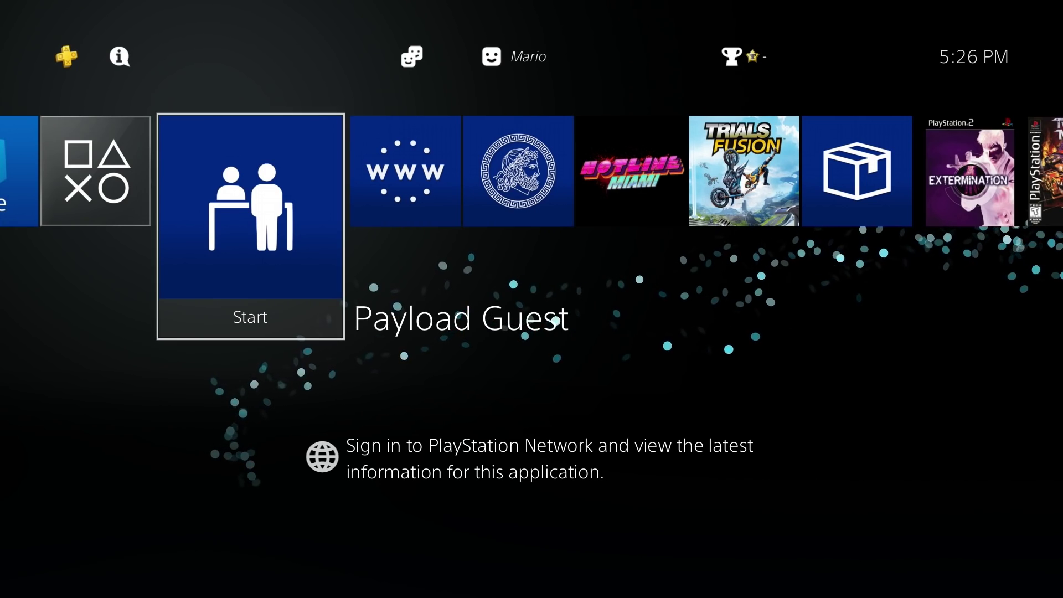
Step: Open the PS4 system Settings from the home screen
key("Up")
key("Right")
key("Right")
key("Right")
key("Right")
key("Right")
key("Right")
key("Right")
key("Return")
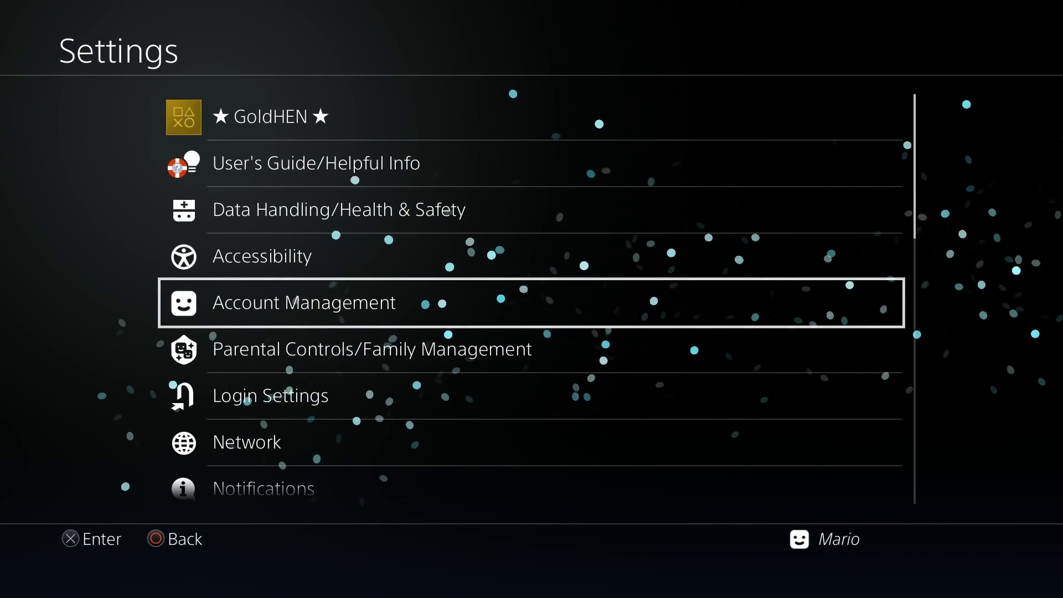
Step: Look at the Package Installer option in the GoldHEN settings and return to the main Settings list
key("Up")
key("Up")
key("Up")
key("Up")
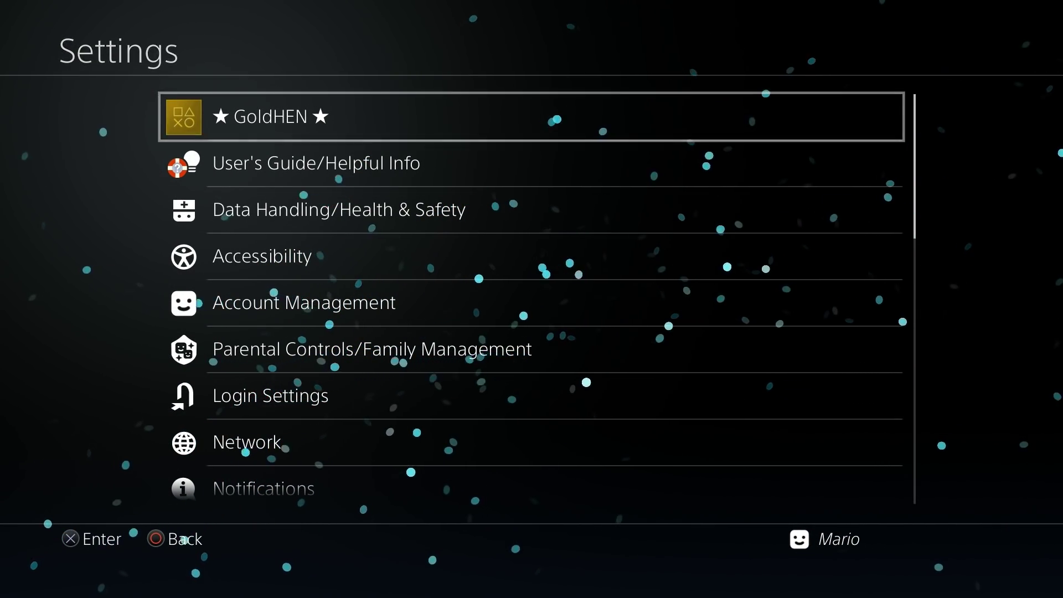
key("Return")
key("Down")
key("Down")
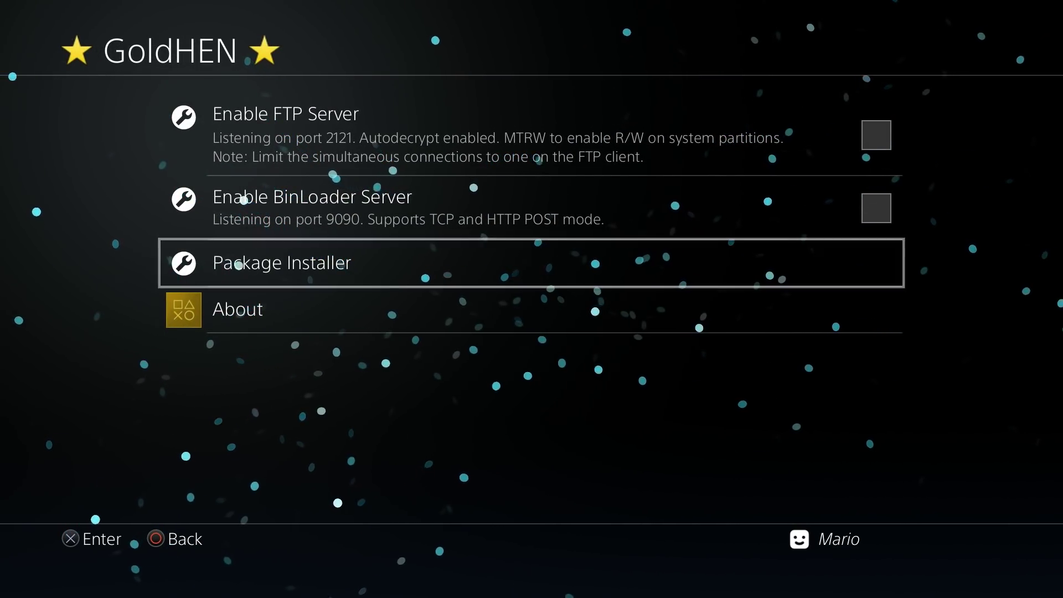
key("Return")
key("Escape")
key("Escape")
Step: Open the Game section of Debug Settings and highlight Package Installer
key("Down")
key("Down")
key("Down")
key("Down")
key("Down")
key("Down")
key("Down")
key("Down")
key("Down")
key("Down")
key("Down")
key("Down")
key("Down")
key("Down")
key("Down")
key("Down")
key("Down")
key("Down")
key("Down")
key("Down")
key("Down")
key("Down")
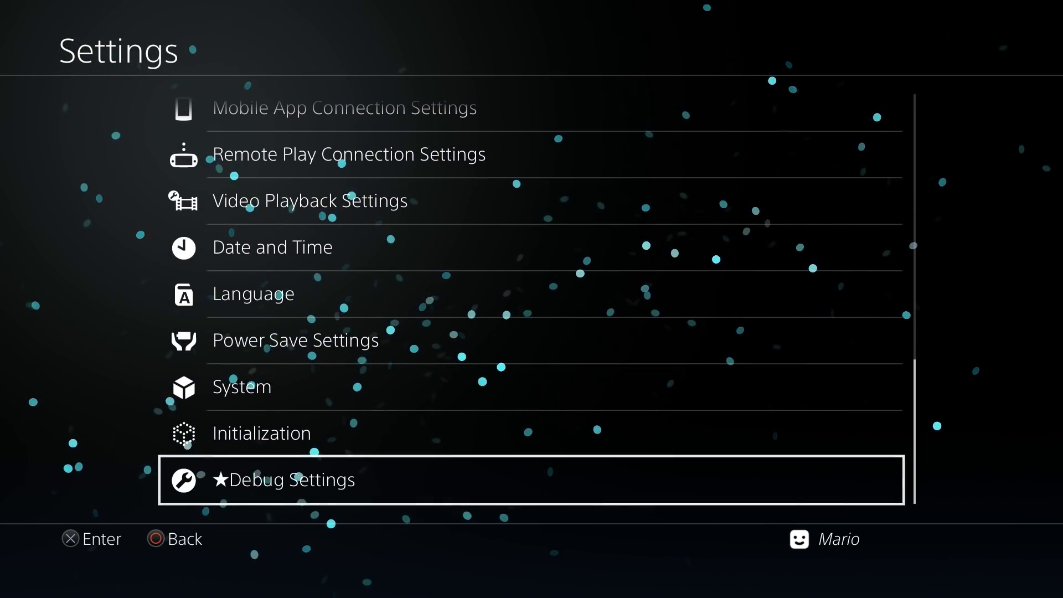
key("Return")
key("Return")
key("Down")
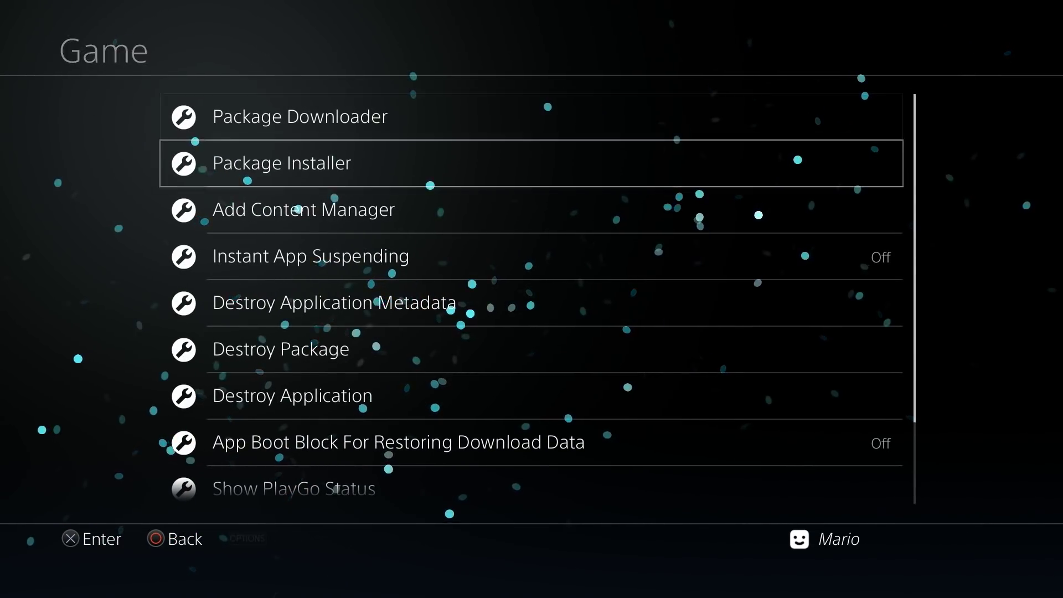
Step: Install all three EP9000 Saturn PKG files with the Package Installer and return to the home screen
key("Return")
key("Return")
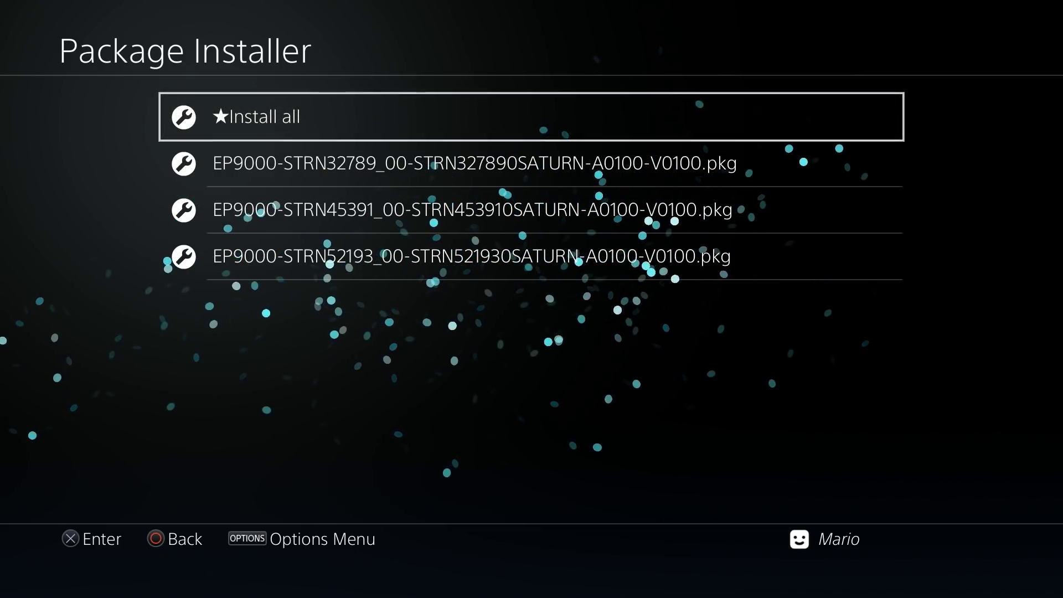
key("Escape")
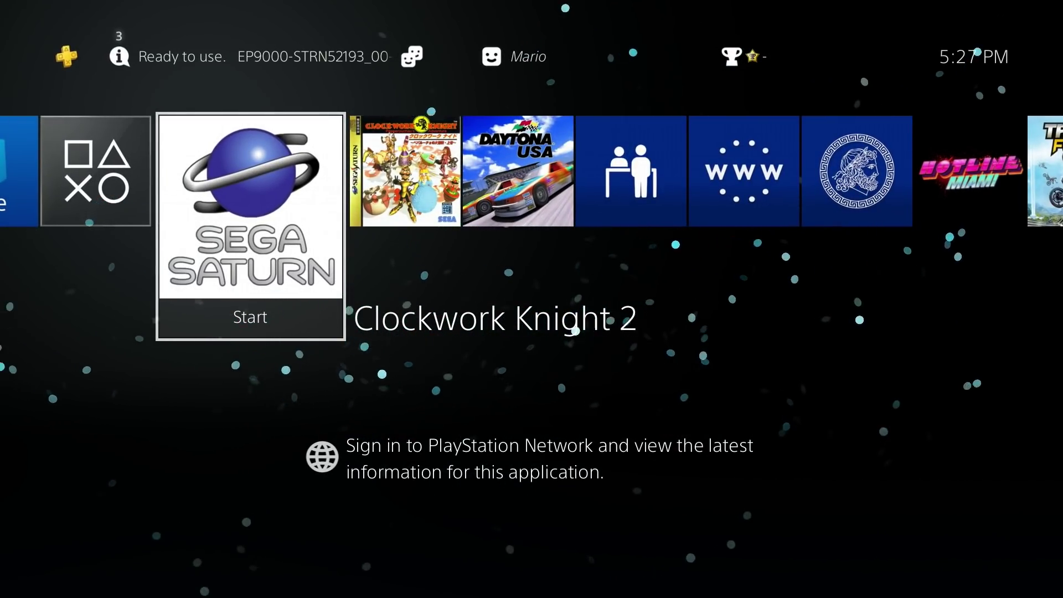
Step: Browse the installed Saturn games on the home screen and launch Clockwork Knight
key("Right")
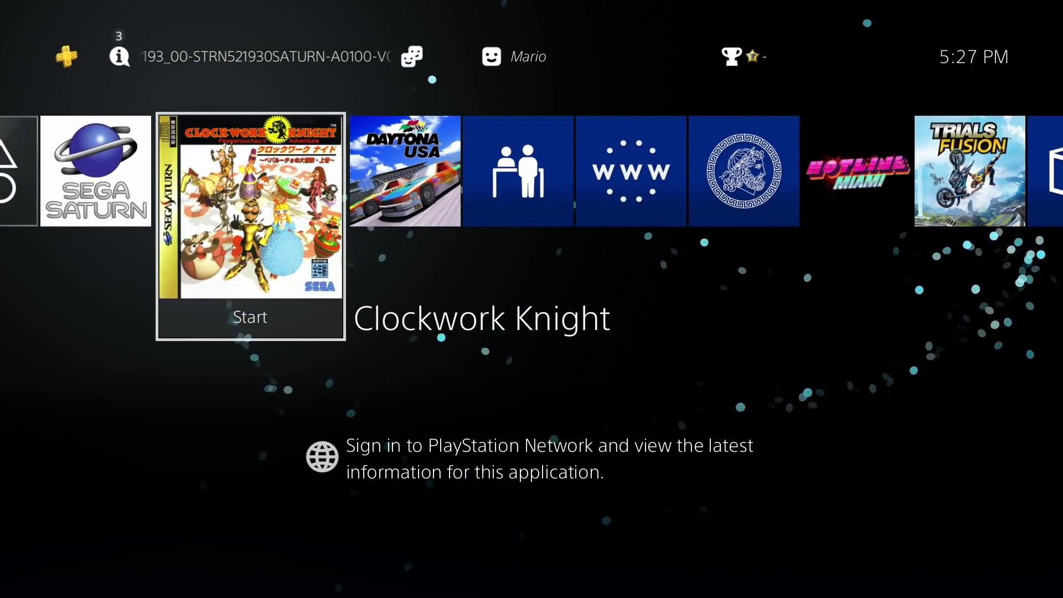
key("Right")
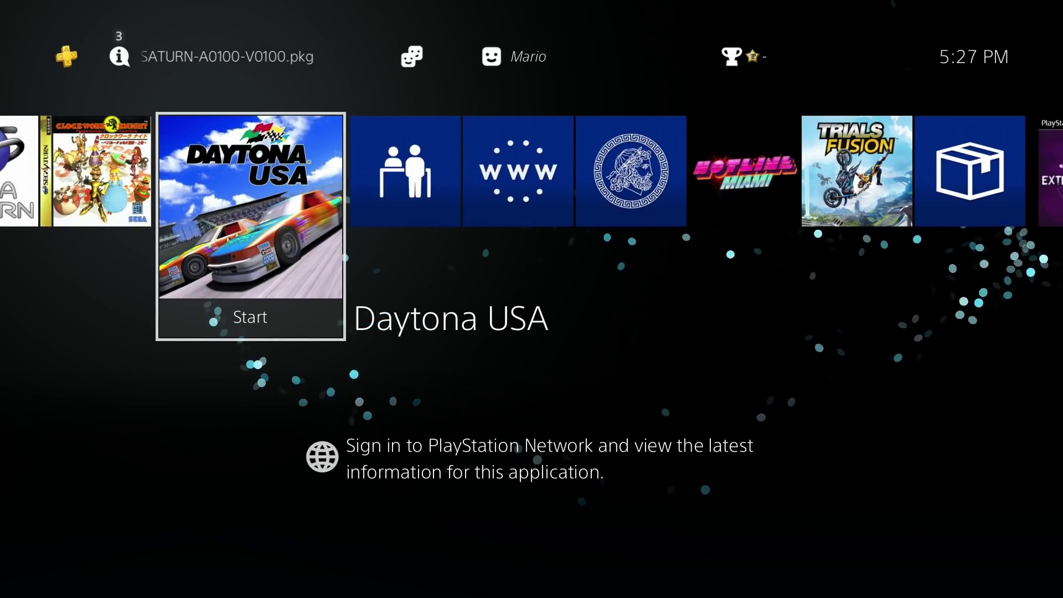
key("Left")
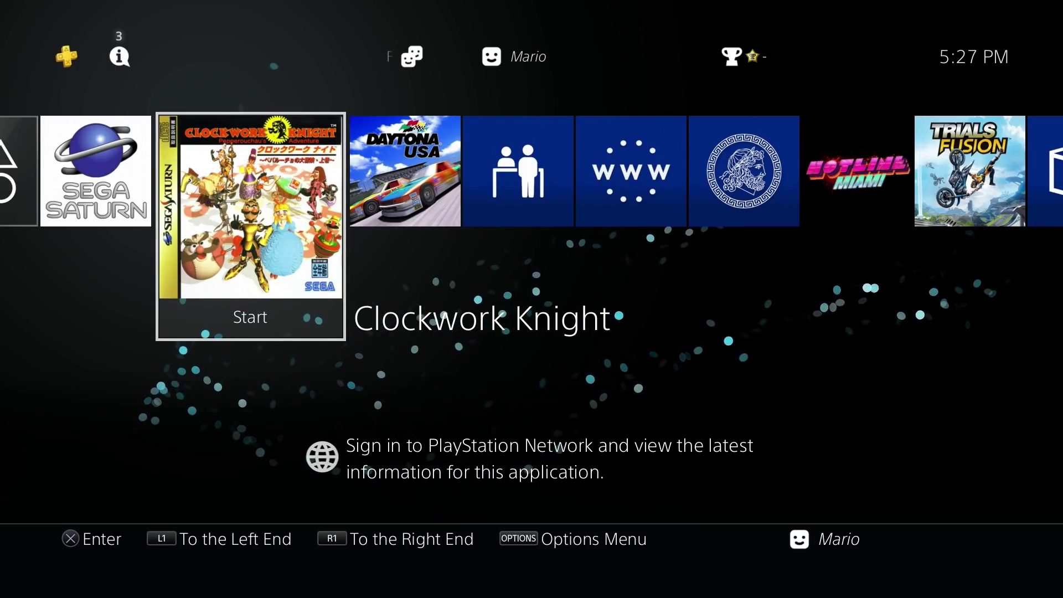
key("Return")
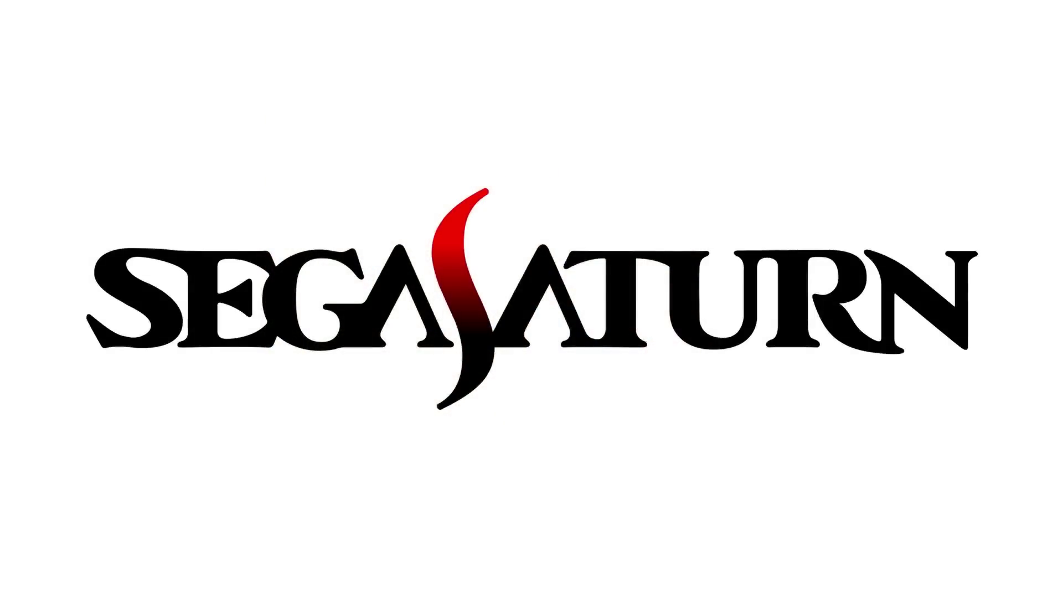